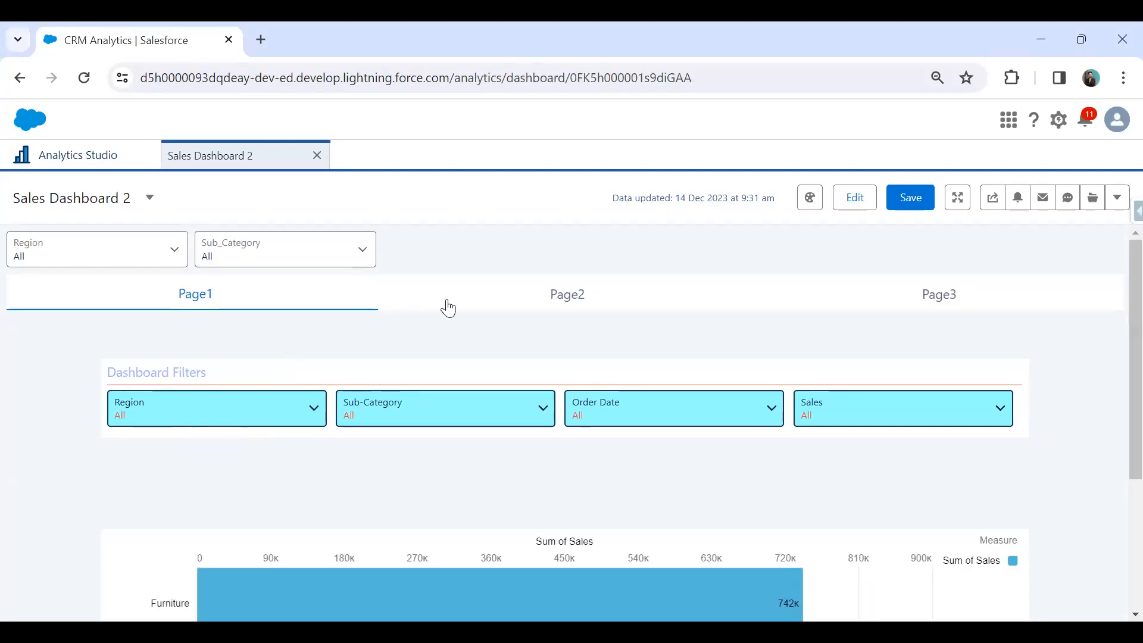
Open Sales Dashboard 2 for editing.
{"action": "left_click", "coordinate": [851, 200]}
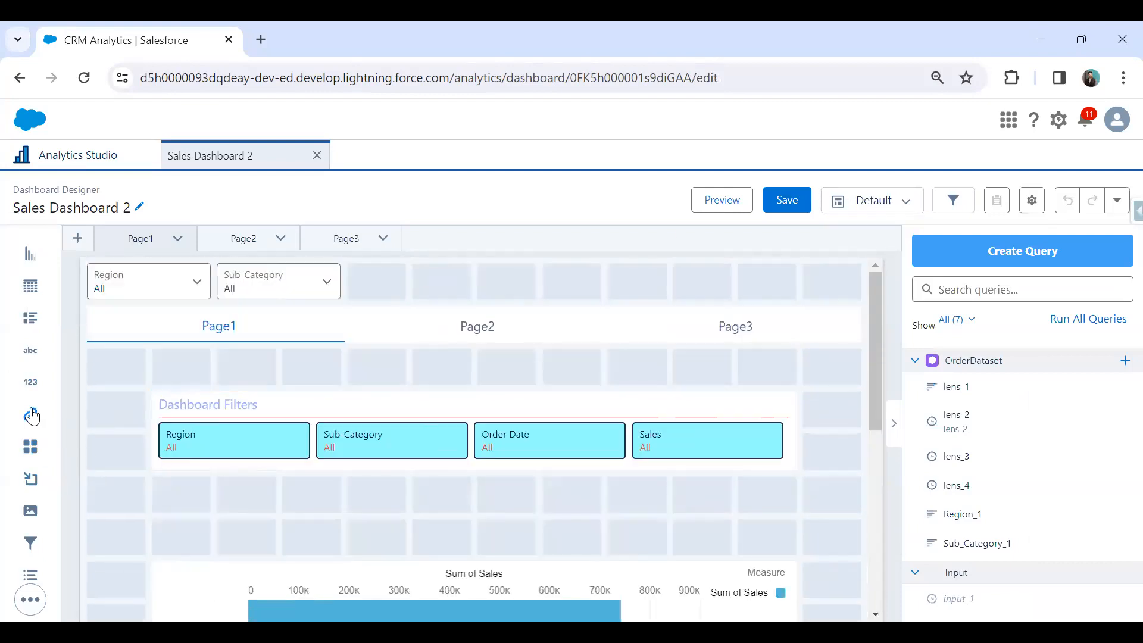
Add a link widget to Page1 between the dashboard filters and the bar chart, and examine its Link To options.
{"action": "left_click_drag", "start_coordinate": [31, 419], "coordinate": [716, 529]}
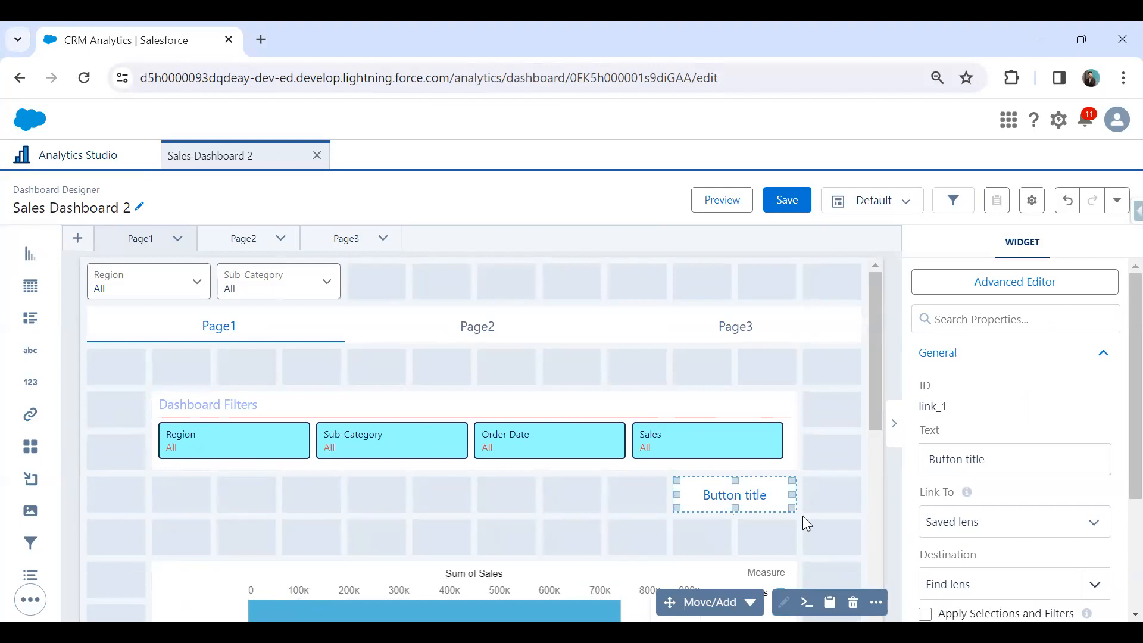
{"action": "scroll", "coordinate": [995, 464], "scroll_direction": "down", "scroll_amount": 3}
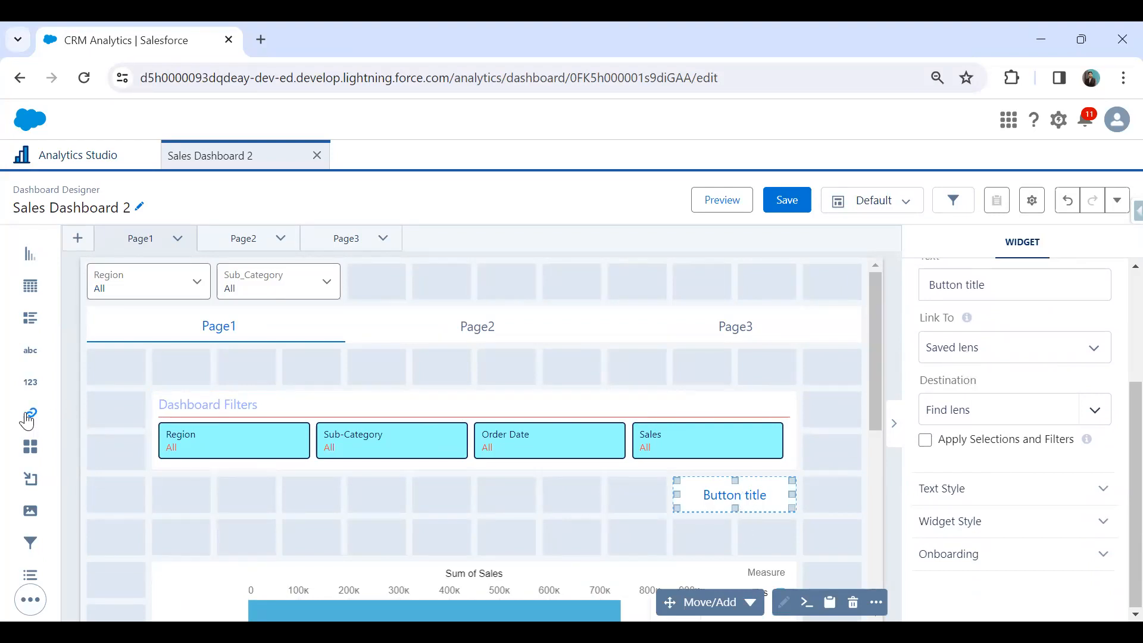
{"action": "left_click", "coordinate": [954, 352]}
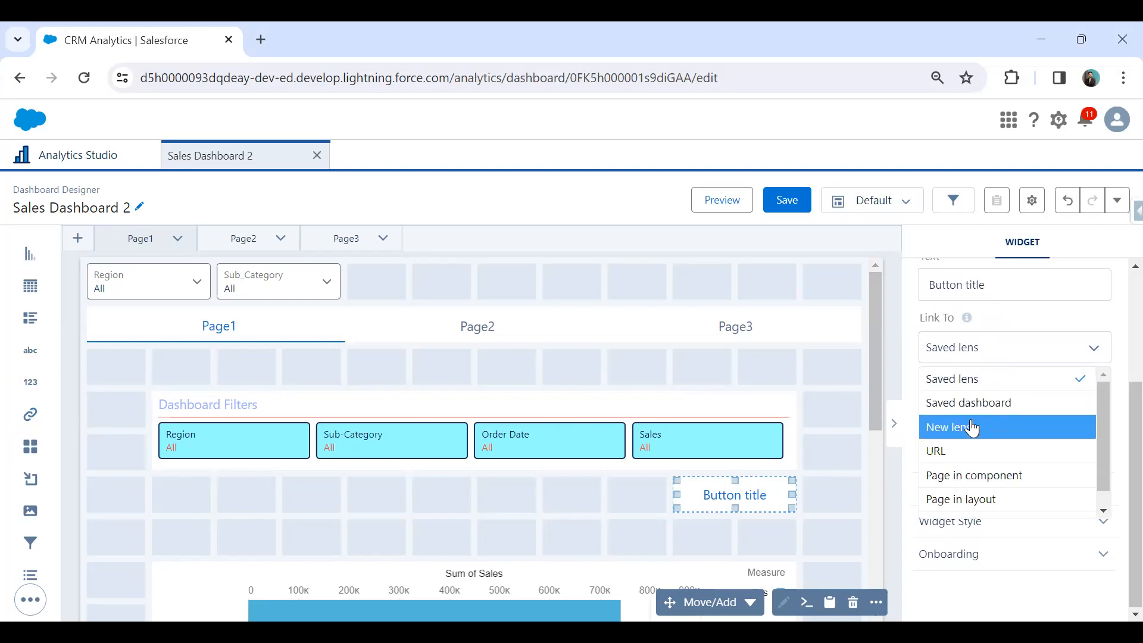
{"action": "scroll", "coordinate": [1001, 483], "scroll_direction": "down", "scroll_amount": 1}
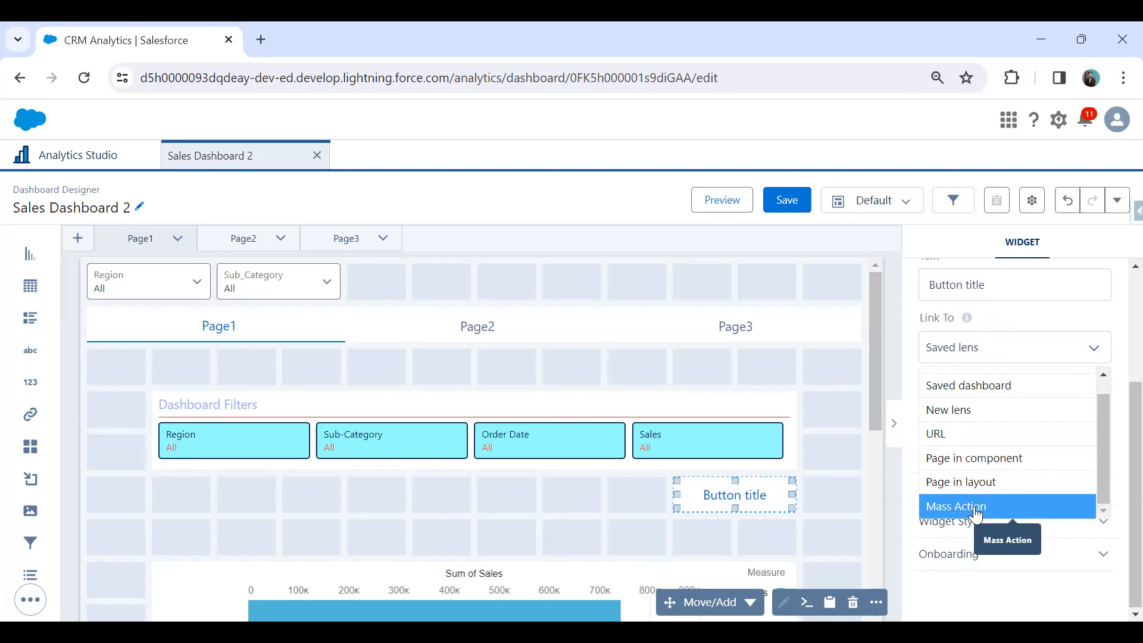
{"action": "left_click", "coordinate": [639, 495]}
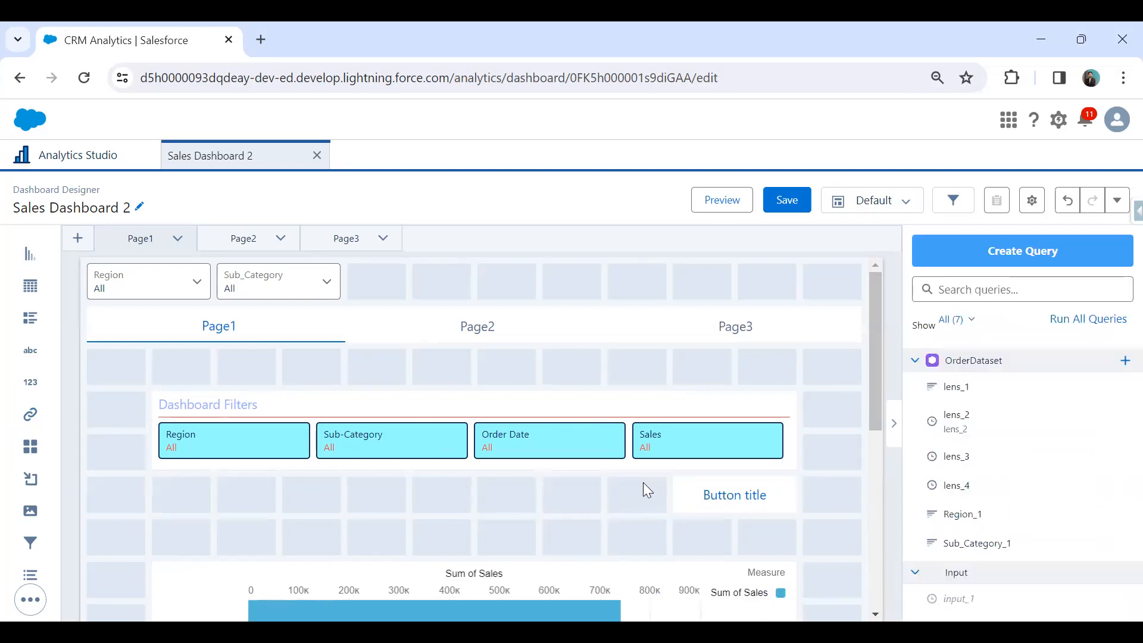
Delete the link widget placed below the dashboard filters.
{"action": "left_click", "coordinate": [785, 490]}
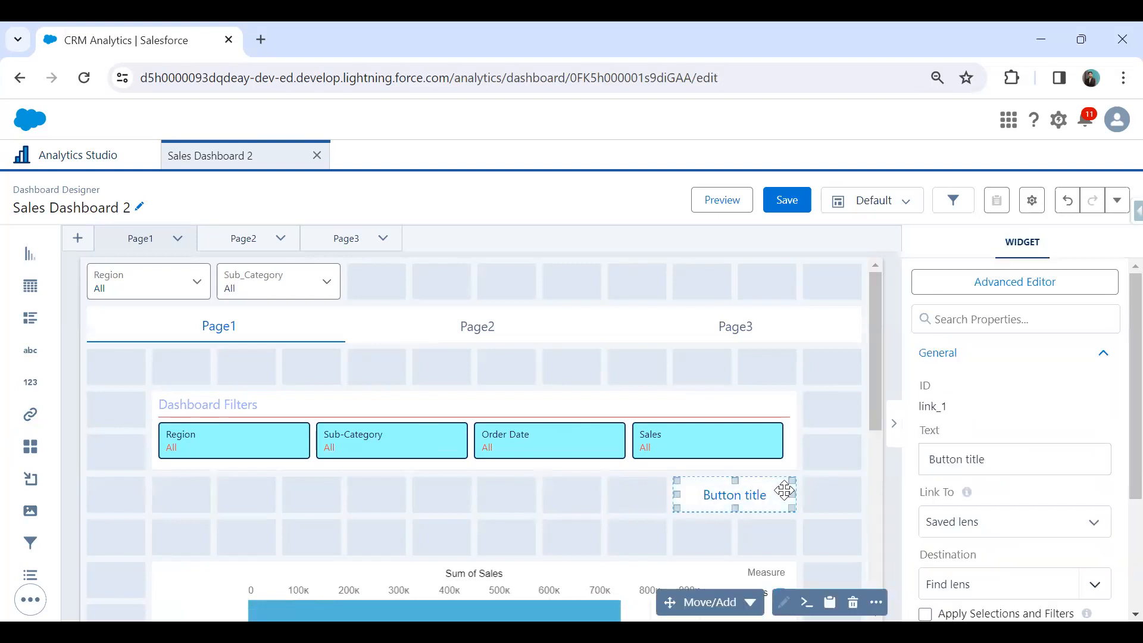
{"action": "key", "text": "Delete"}
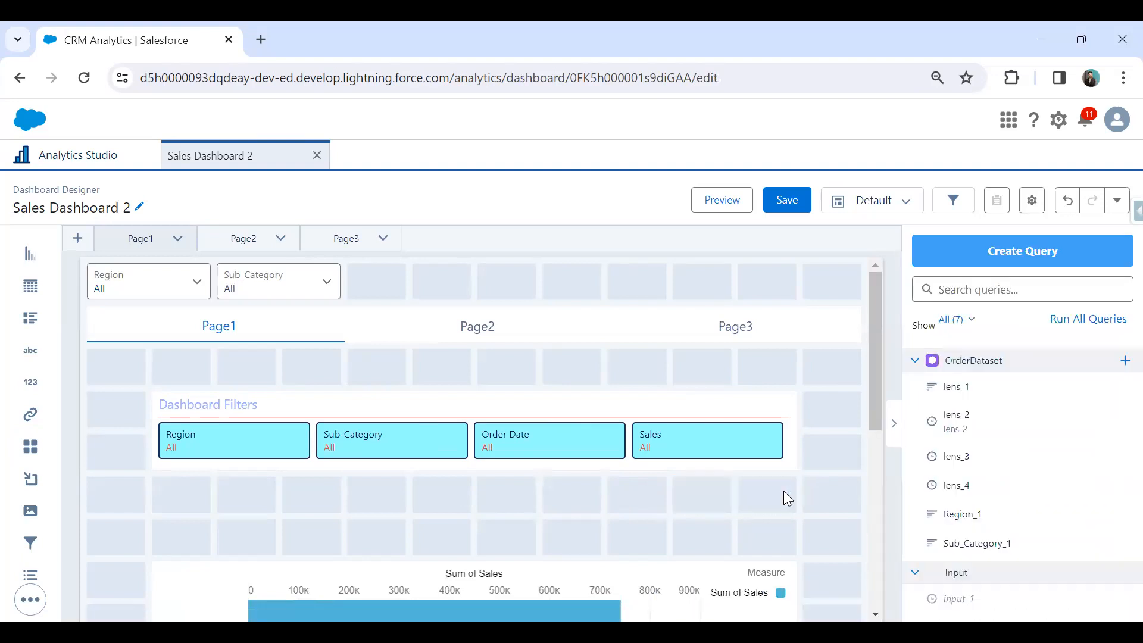
Select the Sum of Sales bar chart on Page1 and open its interaction settings.
{"action": "scroll", "coordinate": [783, 491], "scroll_direction": "down", "scroll_amount": 3}
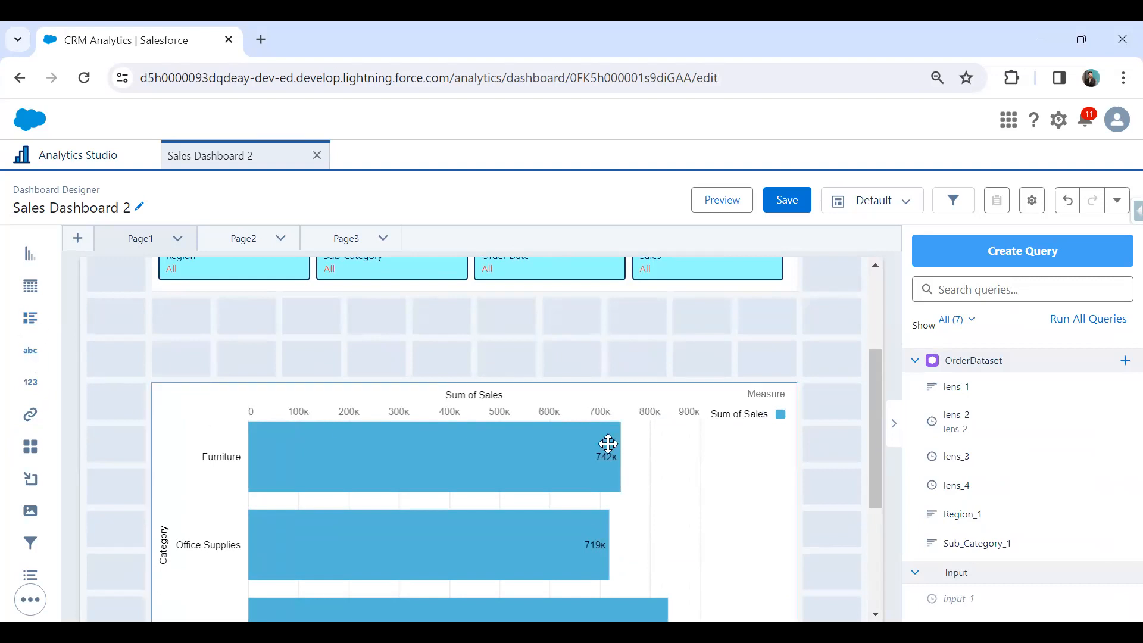
{"action": "left_click", "coordinate": [720, 451]}
{"action": "scroll", "coordinate": [798, 399], "scroll_direction": "up", "scroll_amount": 3}
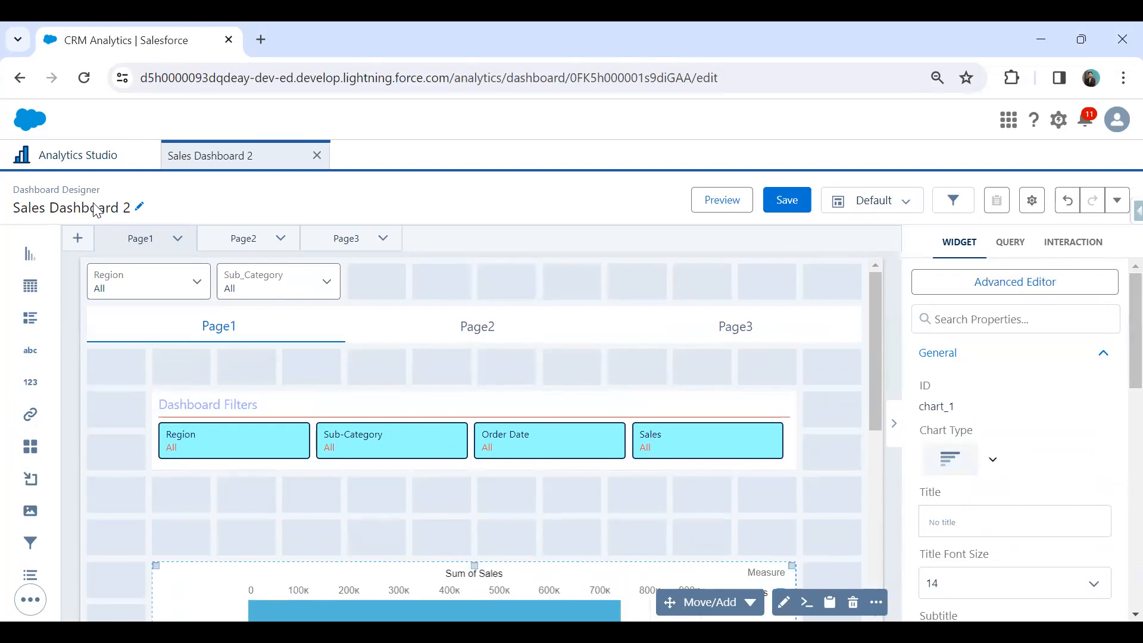
{"action": "left_click_drag", "start_coordinate": [924, 221], "coordinate": [1123, 262]}
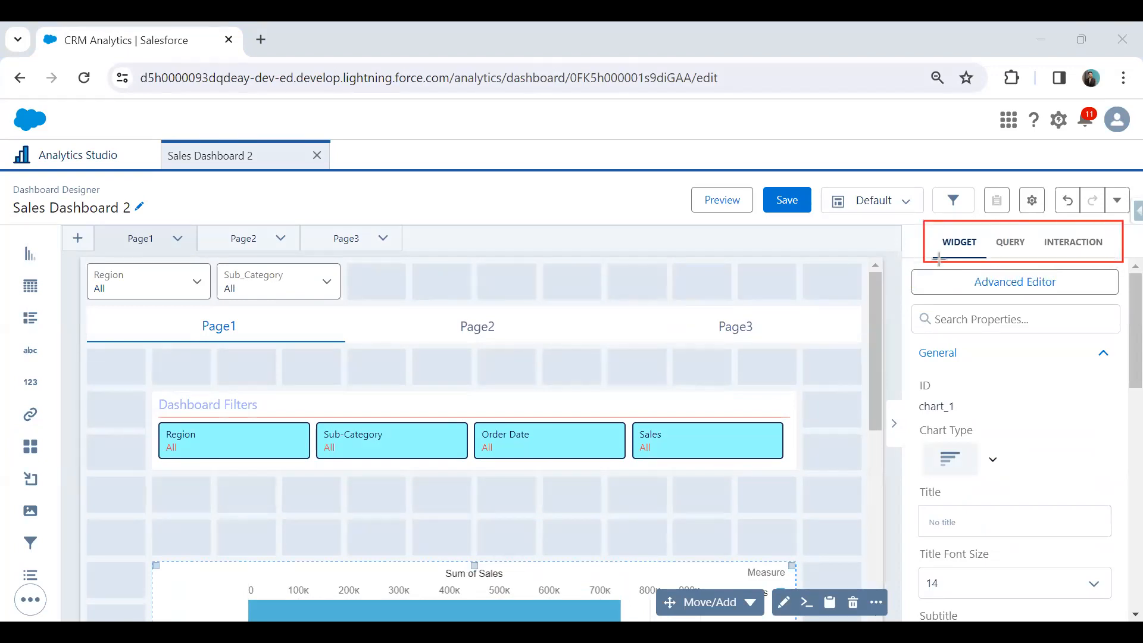
{"action": "left_click_drag", "start_coordinate": [1038, 229], "coordinate": [1111, 253]}
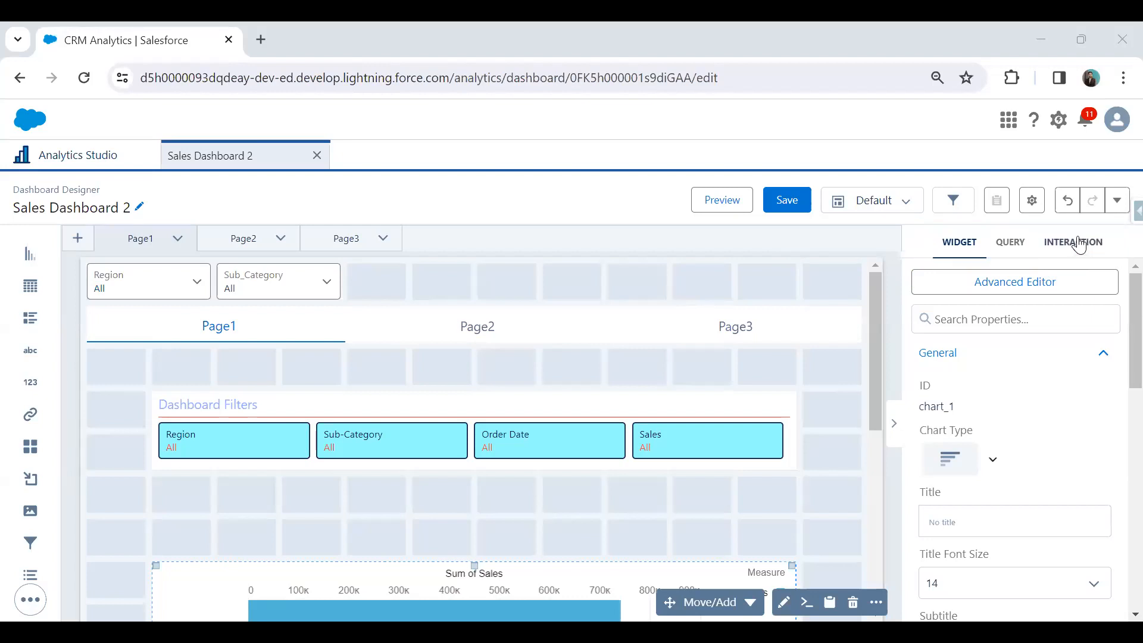
{"action": "scroll", "coordinate": [625, 393], "scroll_direction": "down", "scroll_amount": 5}
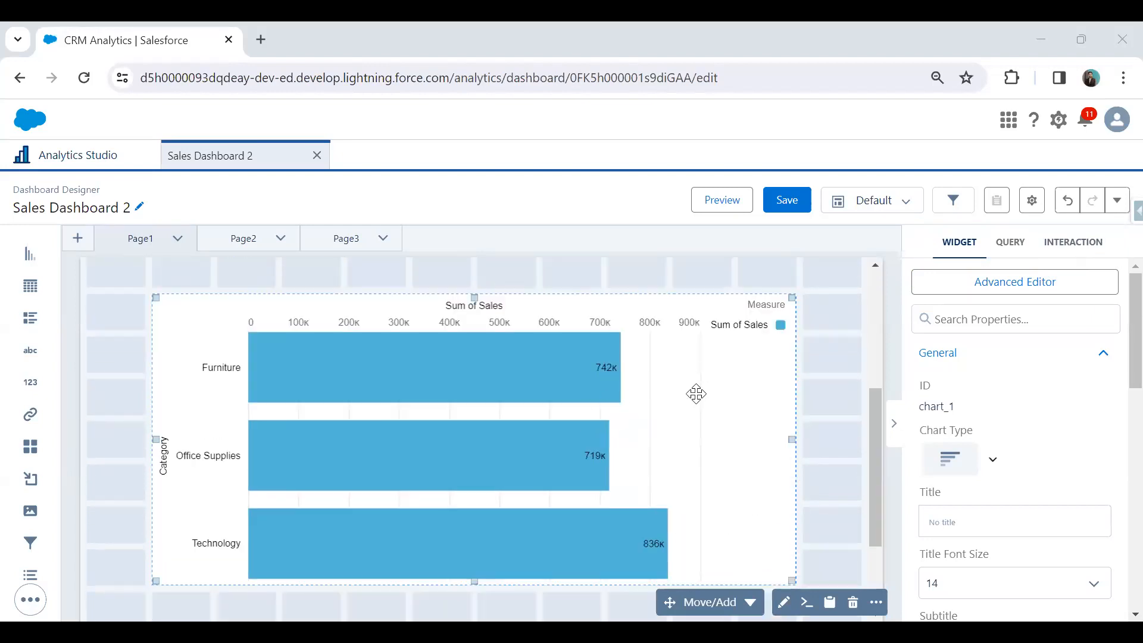
{"action": "left_click", "coordinate": [1077, 243]}
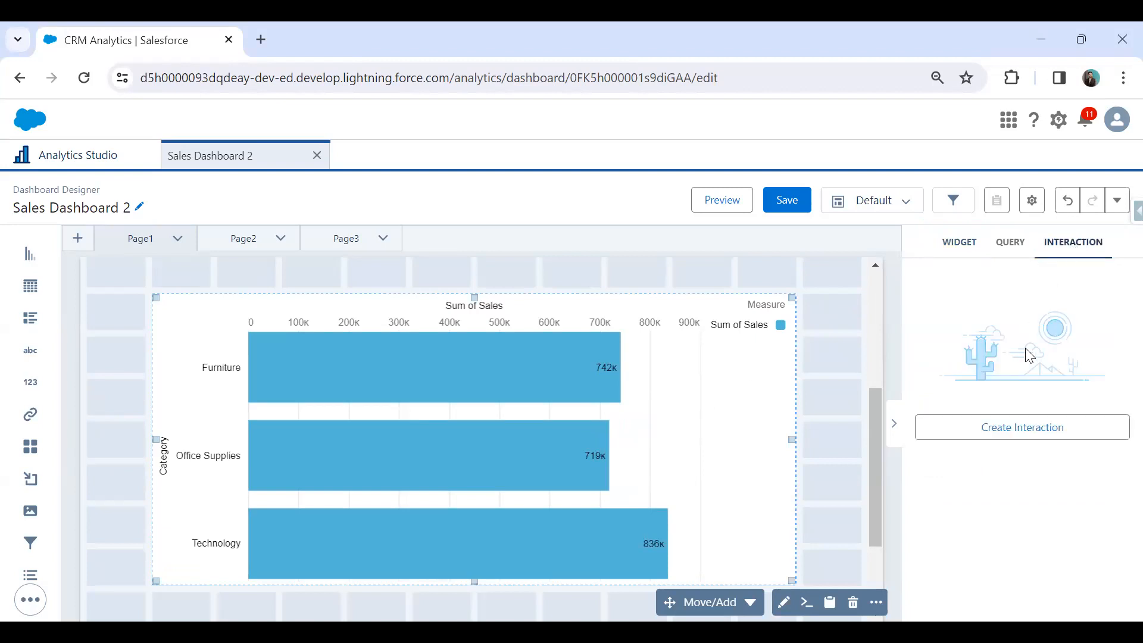
Create an interaction on the bar chart and set its event to Click.
{"action": "left_click", "coordinate": [1017, 439]}
{"action": "left_click", "coordinate": [966, 344]}
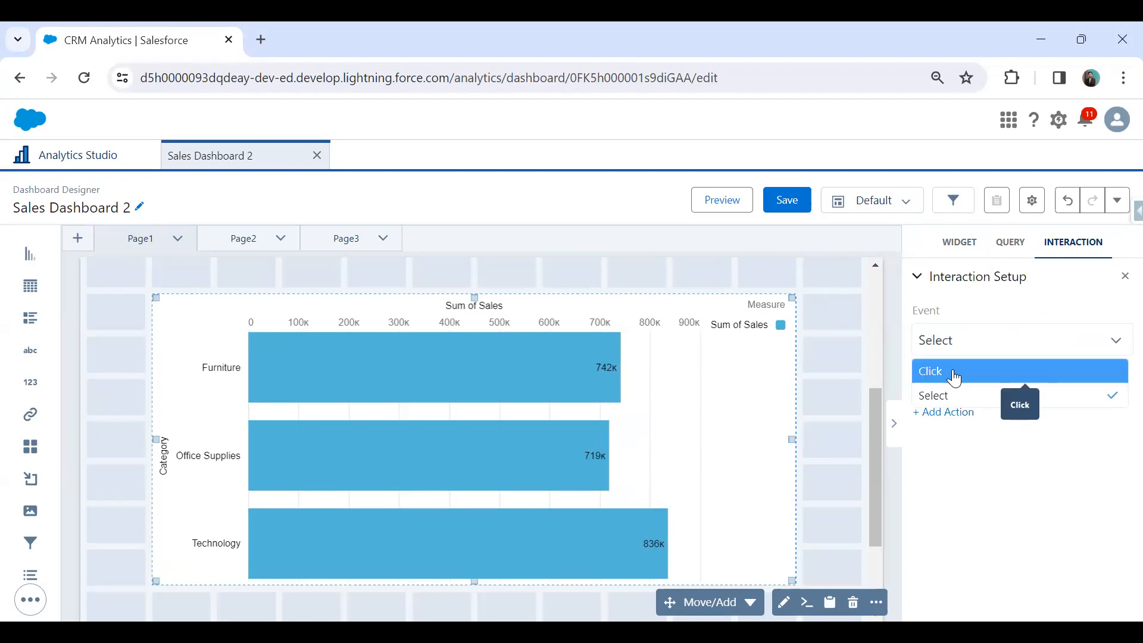
{"action": "left_click", "coordinate": [955, 372]}
{"action": "left_click", "coordinate": [951, 341]}
{"action": "left_click", "coordinate": [956, 395]}
{"action": "left_click", "coordinate": [955, 342]}
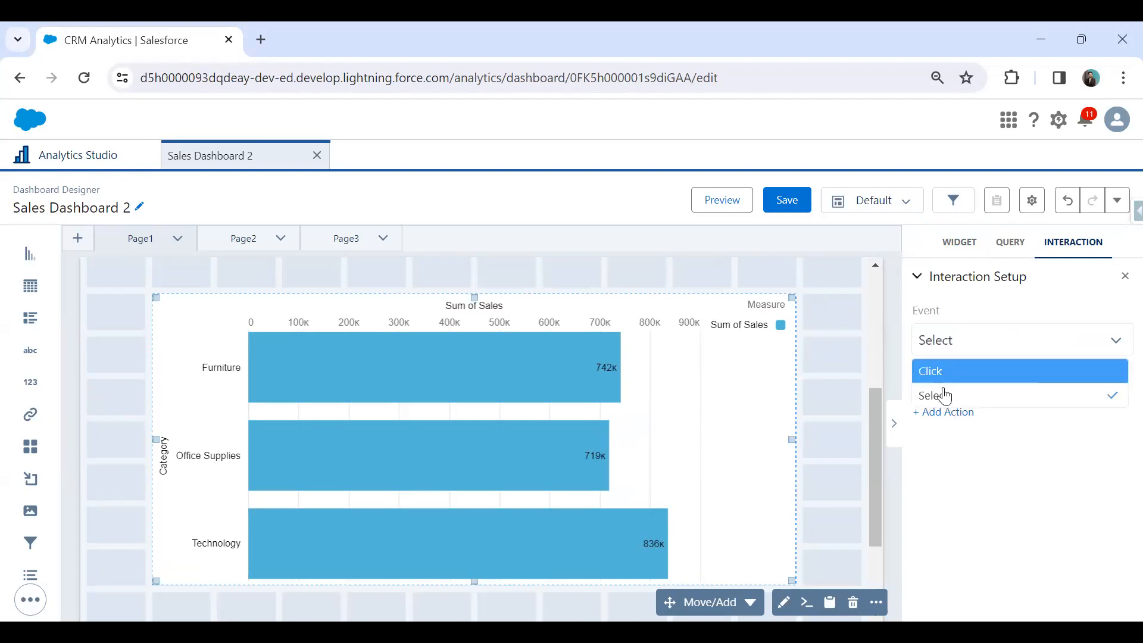
{"action": "left_click", "coordinate": [949, 375]}
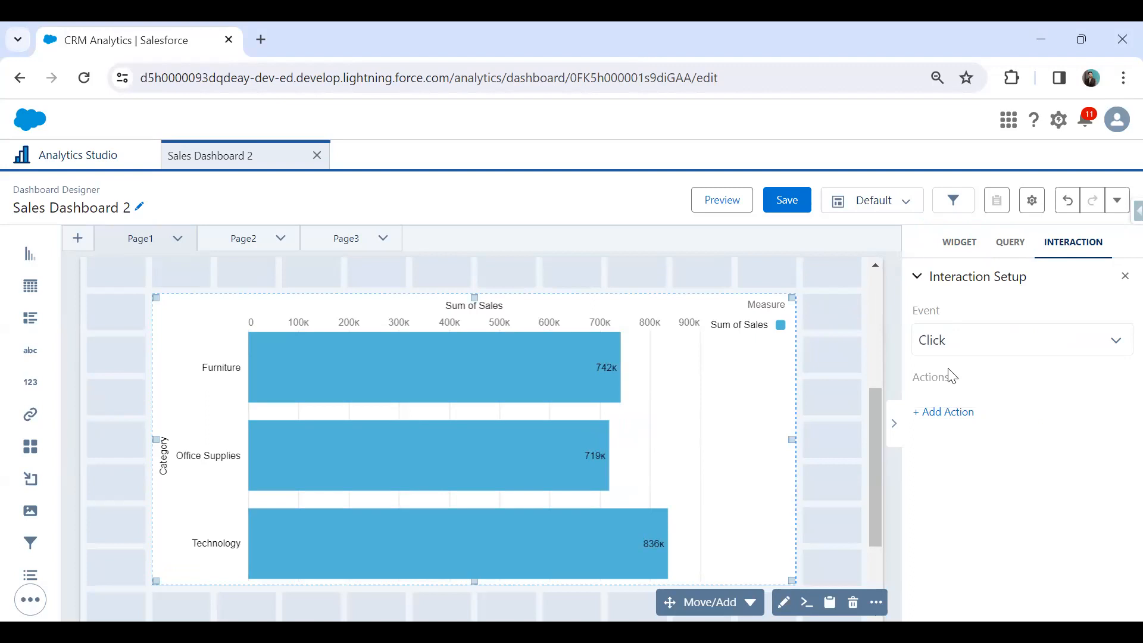
Add a Navigate to action to the chart interaction, linking to Page in layout with Page2 as the destination.
{"action": "left_click", "coordinate": [954, 415]}
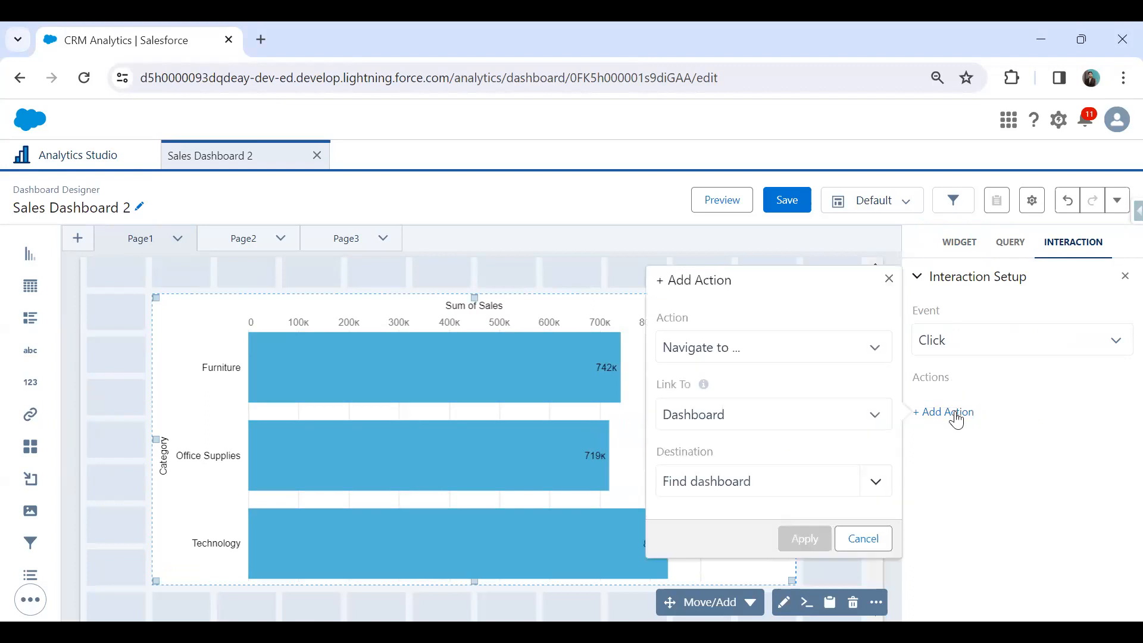
{"action": "left_click", "coordinate": [738, 350]}
{"action": "left_click", "coordinate": [740, 372]}
{"action": "left_click", "coordinate": [720, 422]}
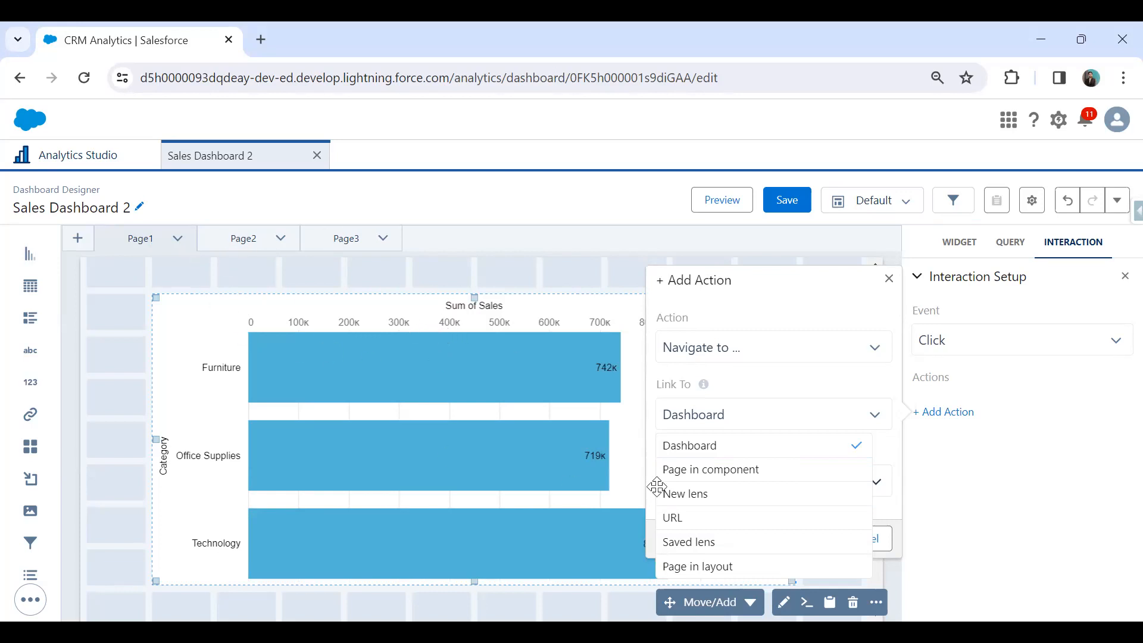
{"action": "left_click", "coordinate": [724, 566]}
{"action": "left_click", "coordinate": [684, 494]}
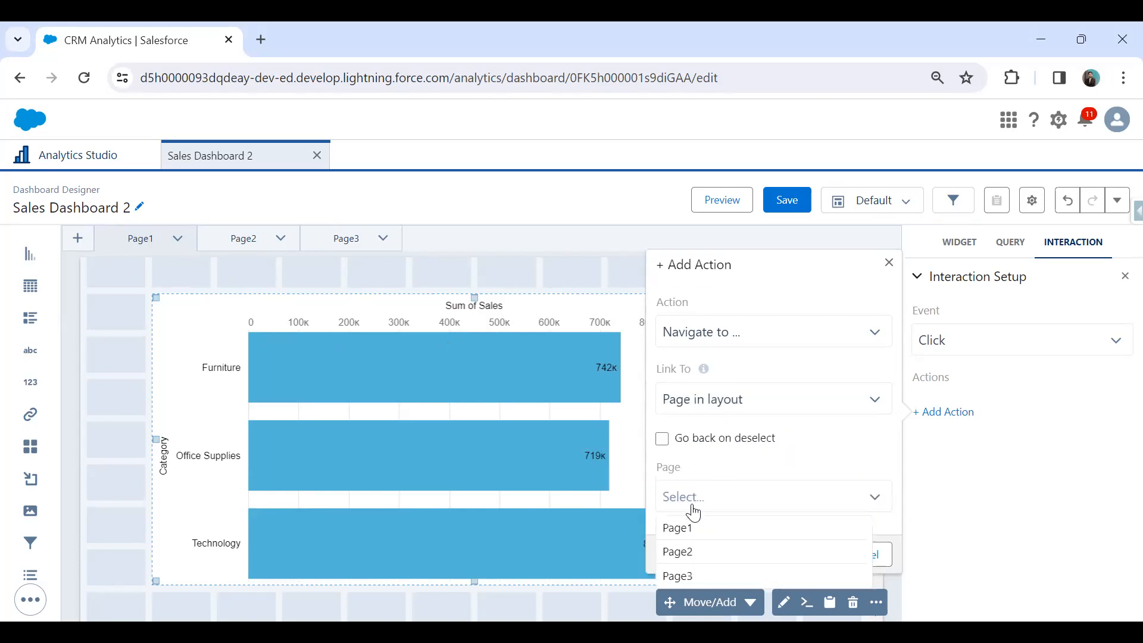
{"action": "left_click", "coordinate": [701, 552]}
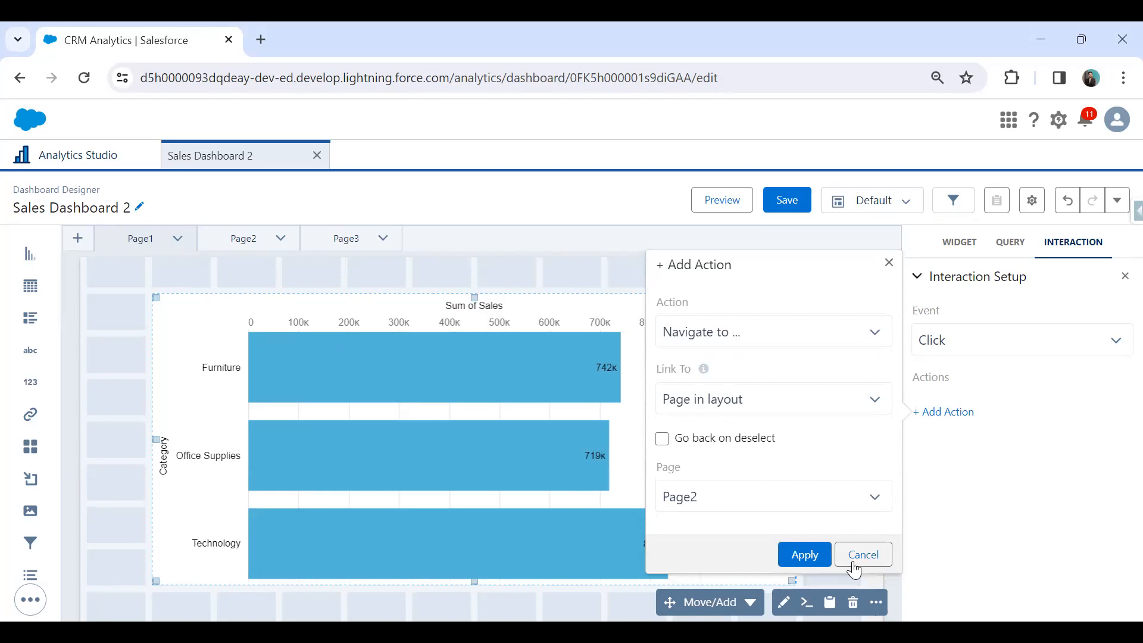
{"action": "left_click", "coordinate": [798, 557]}
Preview the dashboard and test the chart's Click navigation to Page2 twice, returning to Page1 each time.
{"action": "scroll", "coordinate": [818, 421], "scroll_direction": "down", "scroll_amount": 2}
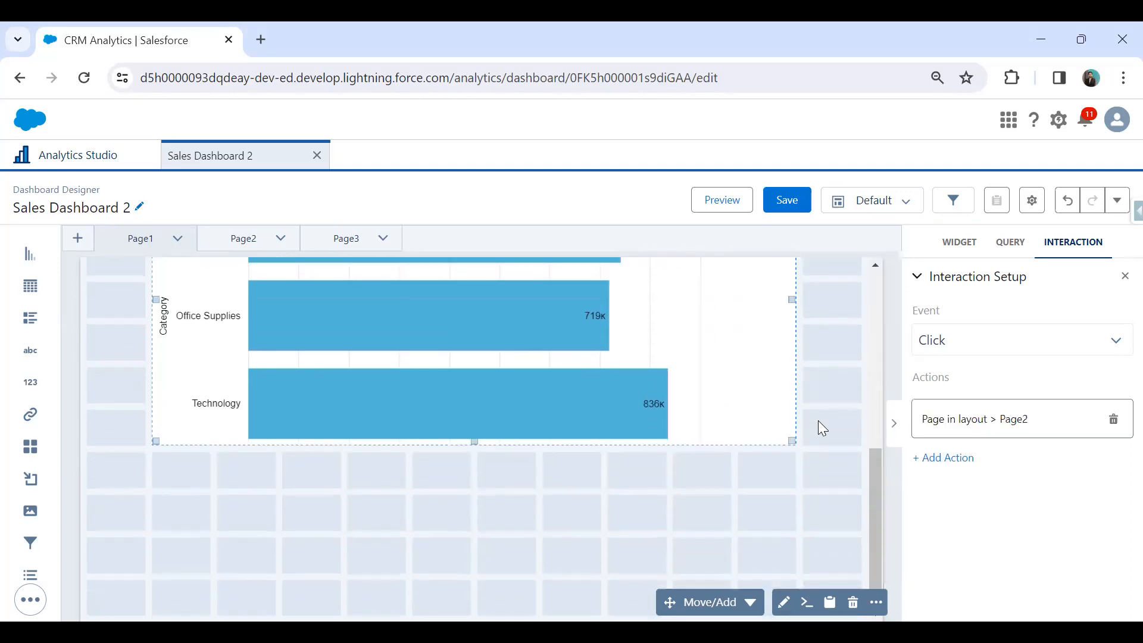
{"action": "scroll", "coordinate": [818, 421], "scroll_direction": "up", "scroll_amount": 5}
{"action": "left_click", "coordinate": [715, 206]}
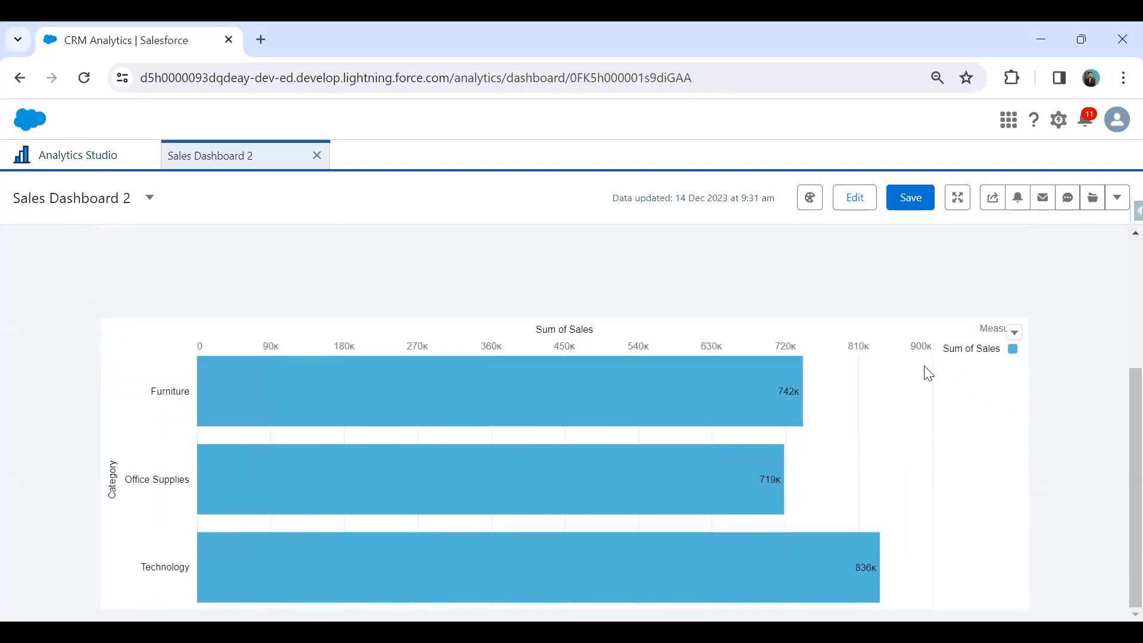
{"action": "left_click", "coordinate": [870, 415]}
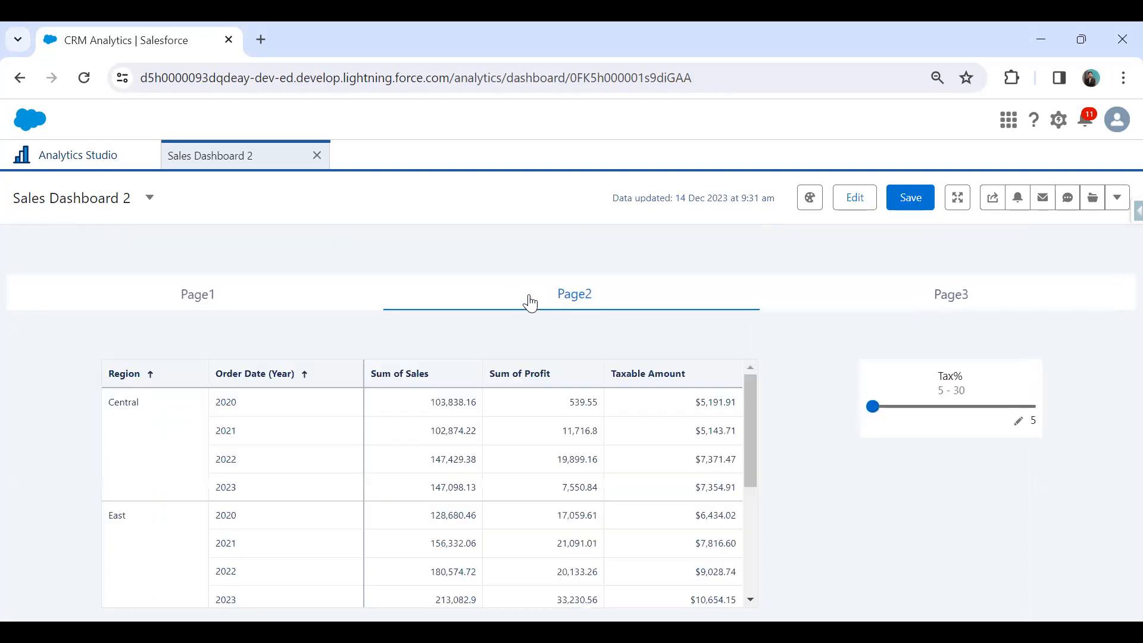
{"action": "left_click", "coordinate": [246, 303]}
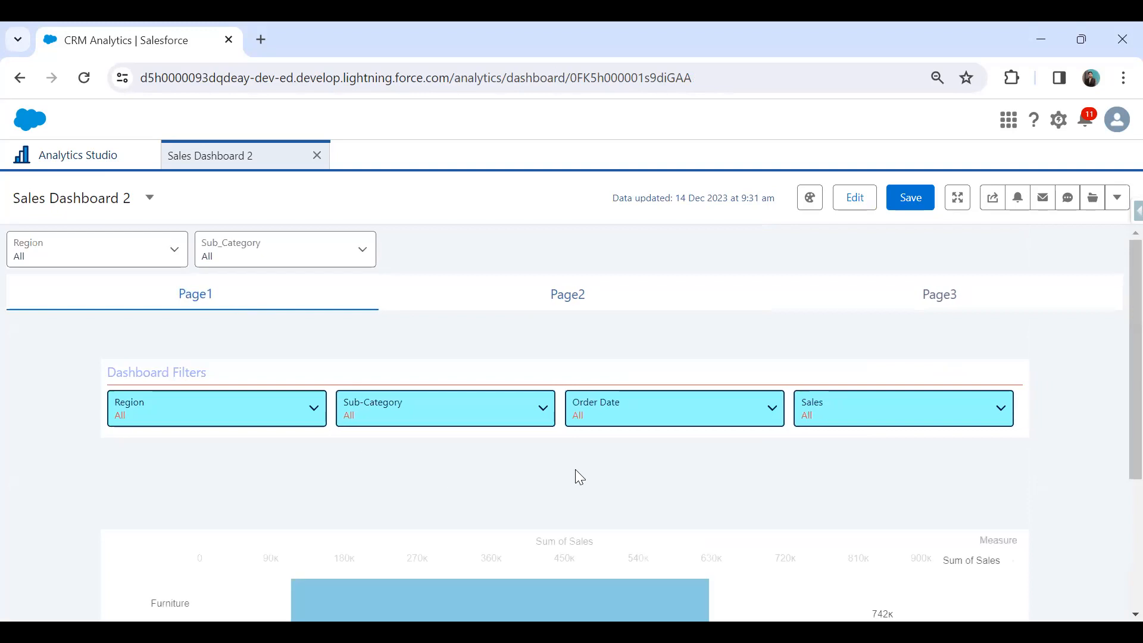
{"action": "scroll", "coordinate": [678, 440], "scroll_direction": "down", "scroll_amount": 4}
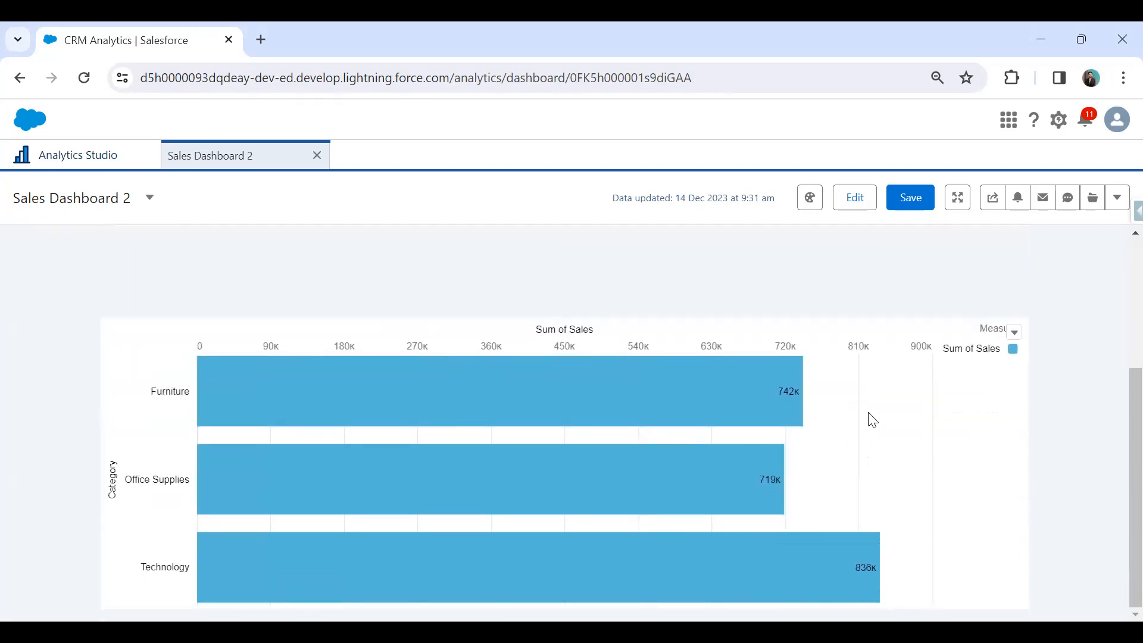
{"action": "left_click", "coordinate": [869, 421]}
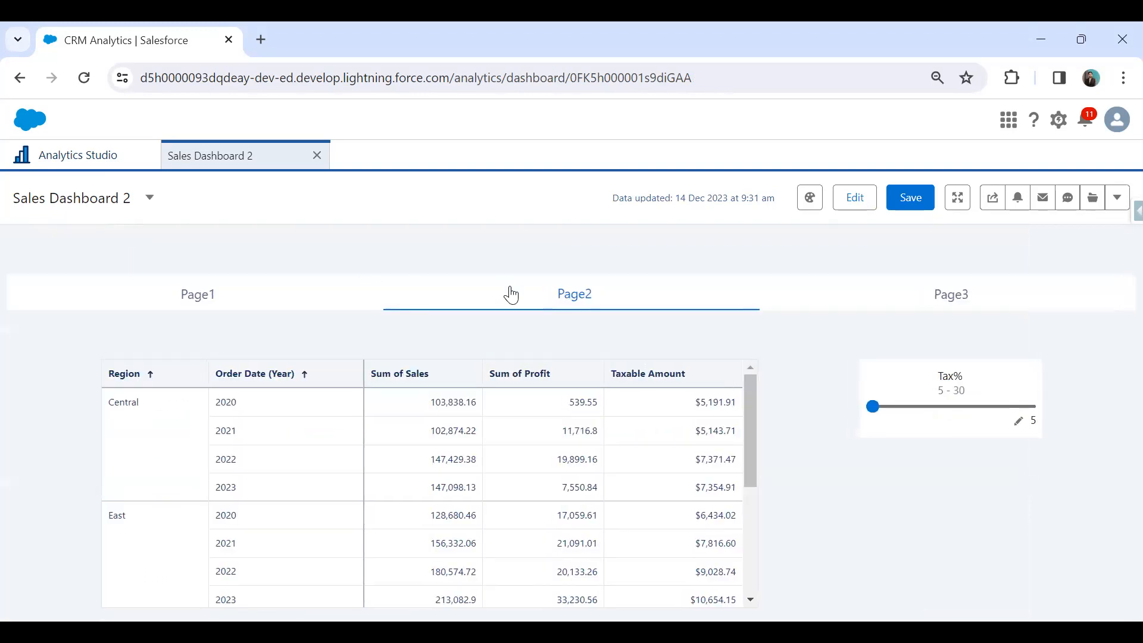
{"action": "left_click", "coordinate": [189, 308]}
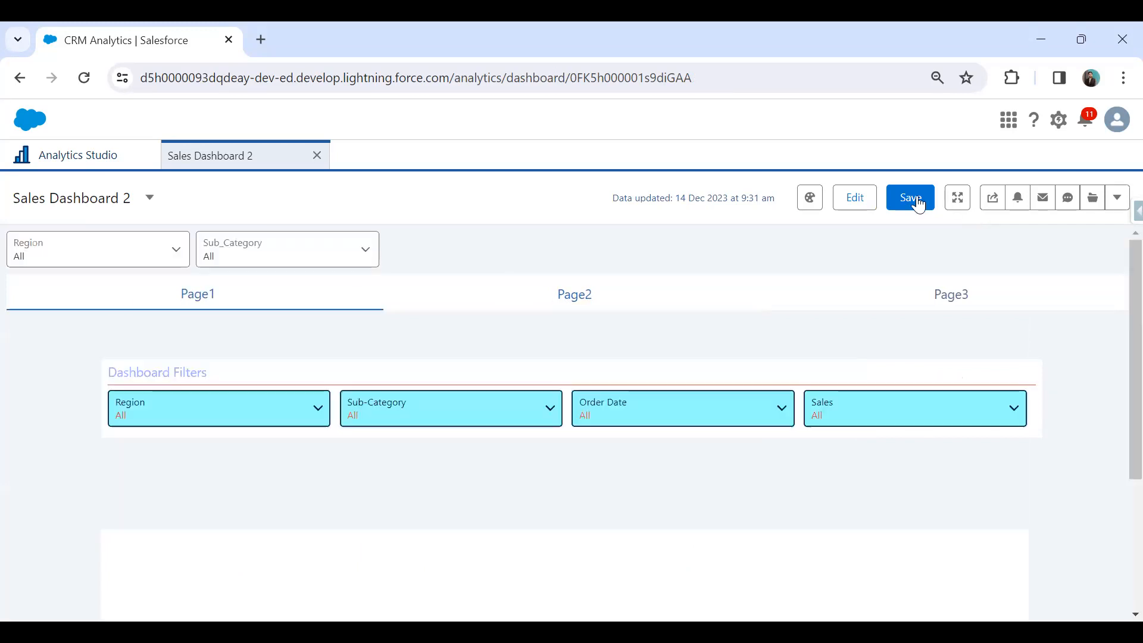
Reopen the dashboard for editing and change the bar chart's interaction event to Select.
{"action": "left_click", "coordinate": [858, 198]}
{"action": "scroll", "coordinate": [843, 458], "scroll_direction": "down", "scroll_amount": 5}
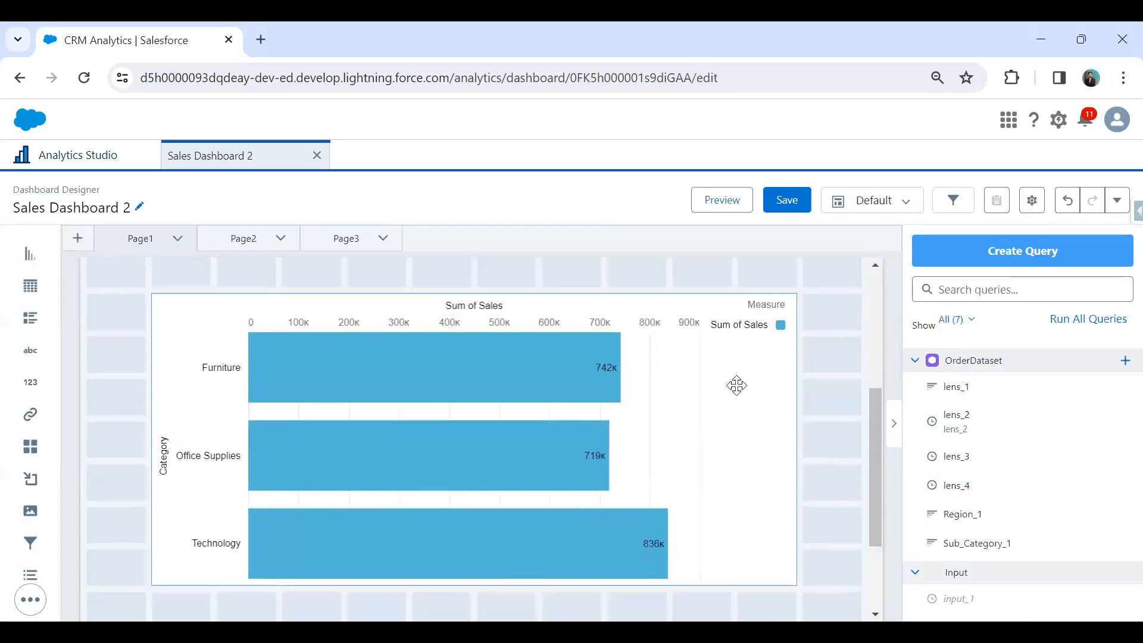
{"action": "left_click", "coordinate": [750, 370]}
{"action": "left_click", "coordinate": [1066, 251]}
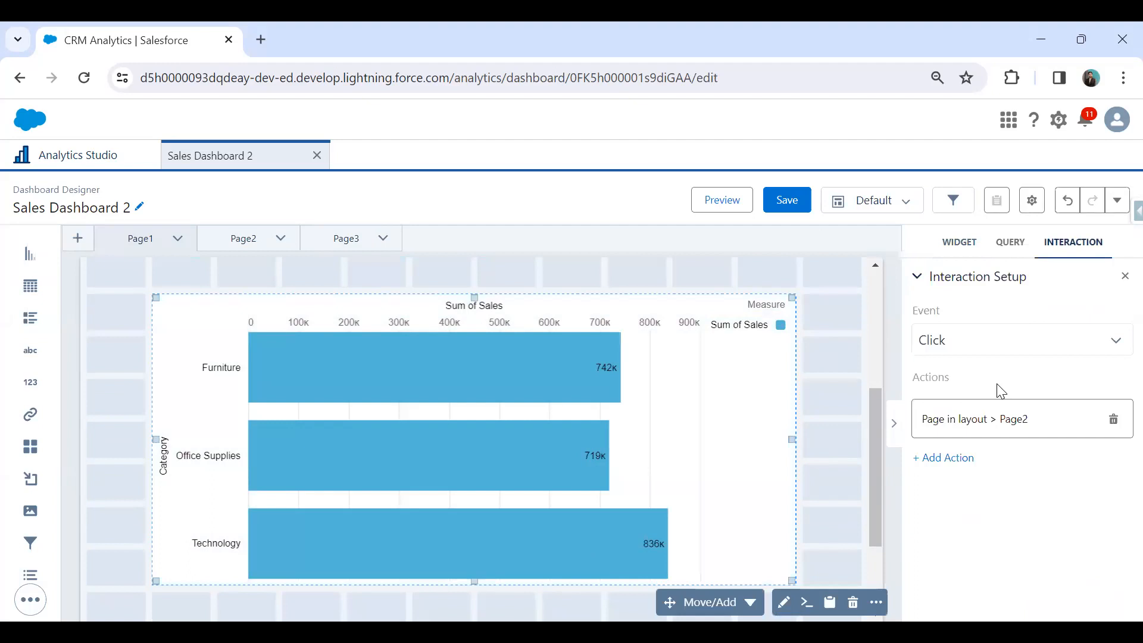
{"action": "left_click", "coordinate": [970, 343]}
{"action": "left_click", "coordinate": [966, 395]}
Preview the dashboard, test the interaction by selecting the Furniture bar, and return to Page1.
{"action": "left_click", "coordinate": [721, 201]}
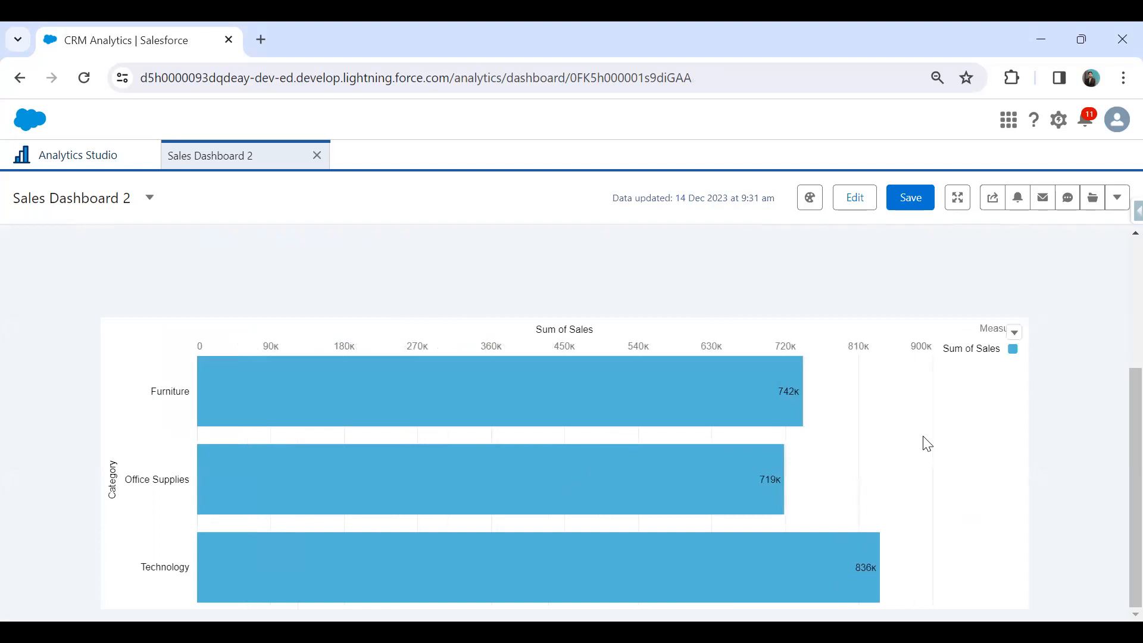
{"action": "left_click", "coordinate": [665, 408]}
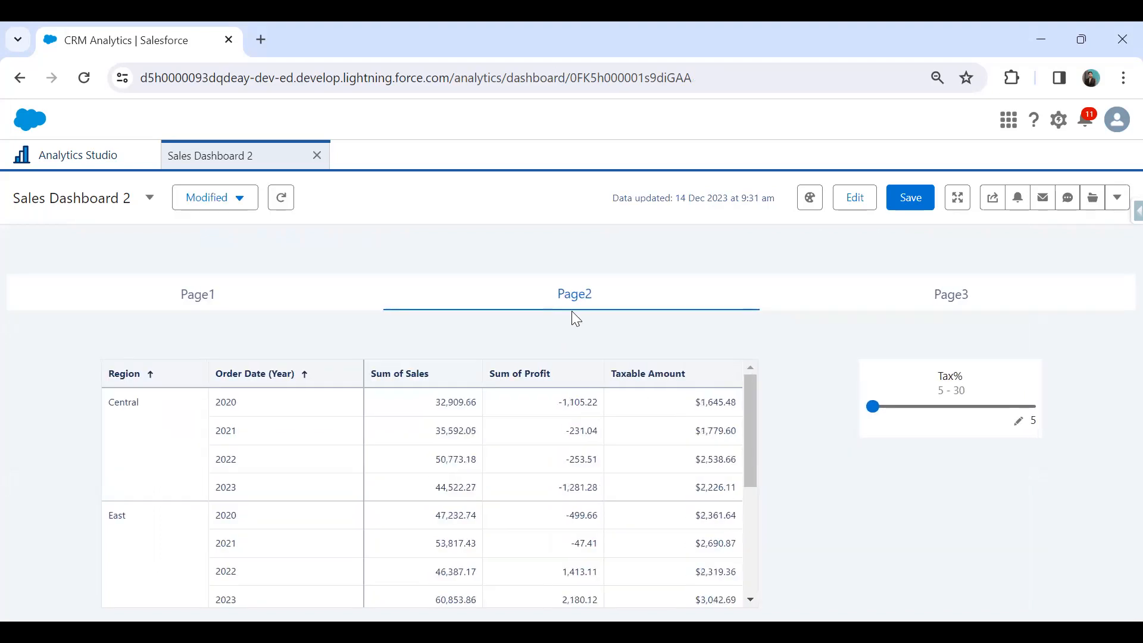
{"action": "left_click", "coordinate": [184, 298]}
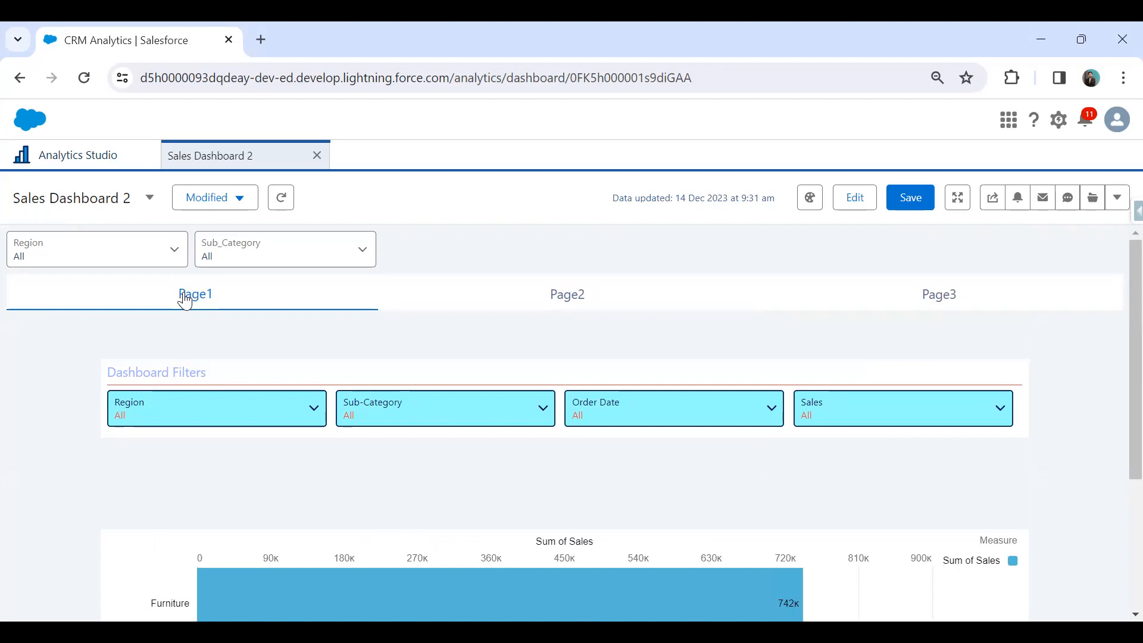
Return from the preview to editing the dashboard.
{"action": "left_click", "coordinate": [854, 202]}
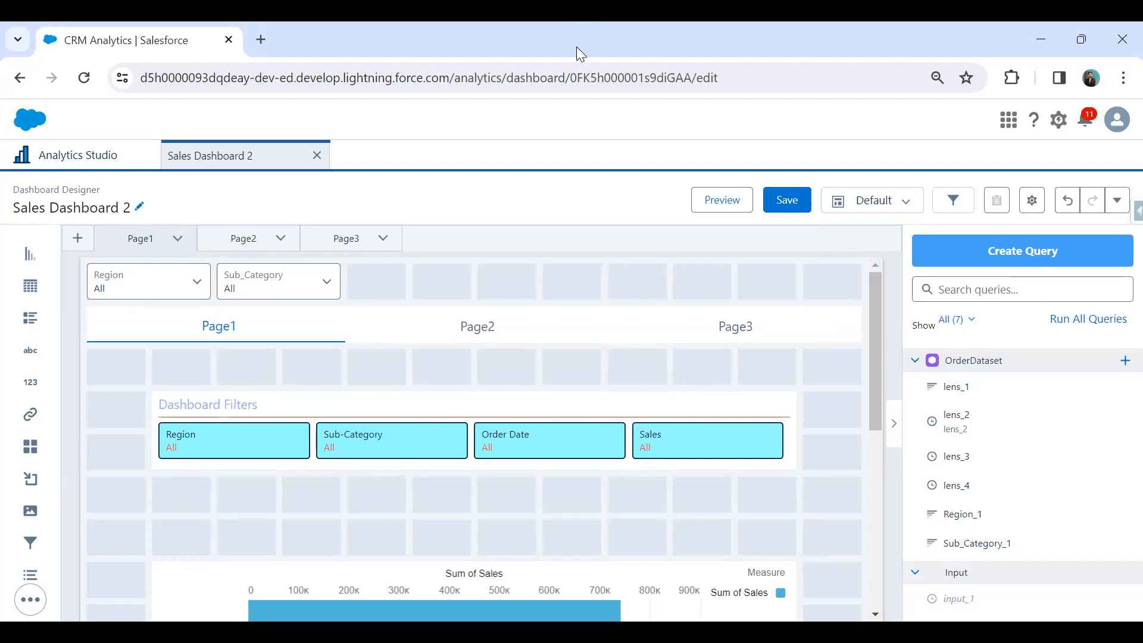
{"action": "left_click_drag", "start_coordinate": [899, 233], "coordinate": [1142, 618]}
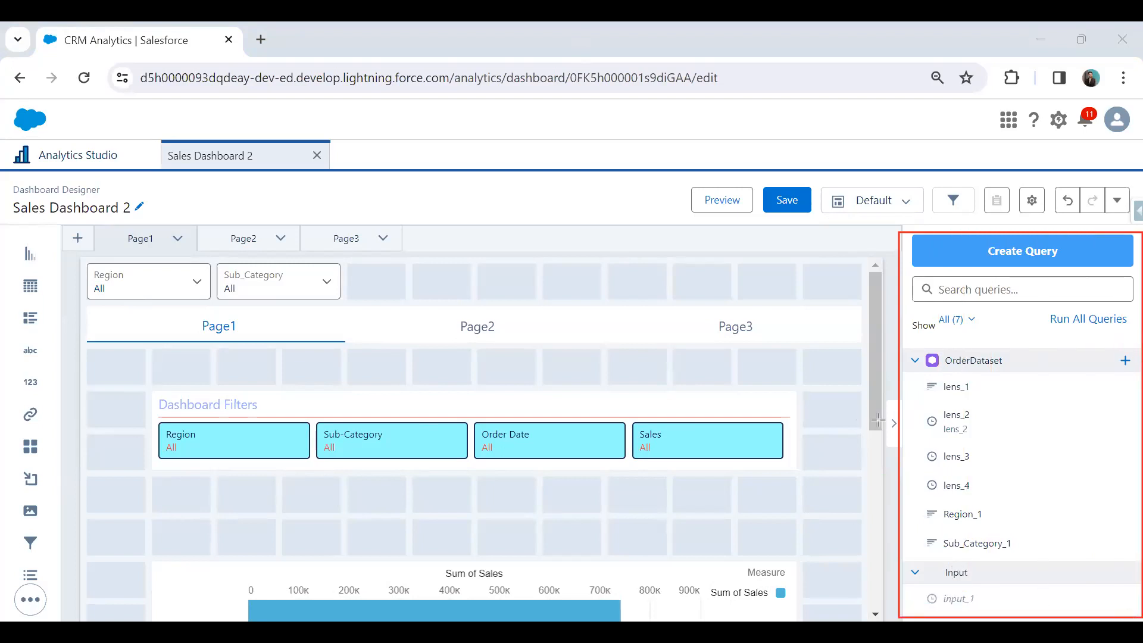
{"action": "left_click_drag", "start_coordinate": [921, 399], "coordinate": [990, 475]}
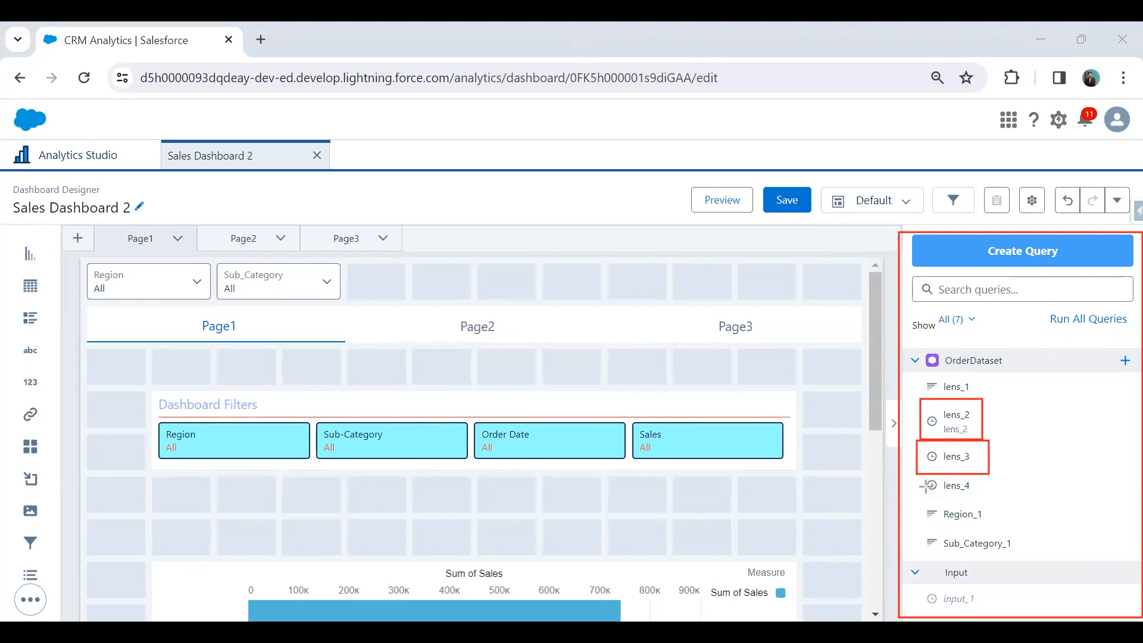
{"action": "left_click_drag", "start_coordinate": [918, 472], "coordinate": [986, 498]}
{"action": "left_click_drag", "start_coordinate": [922, 589], "coordinate": [951, 609]}
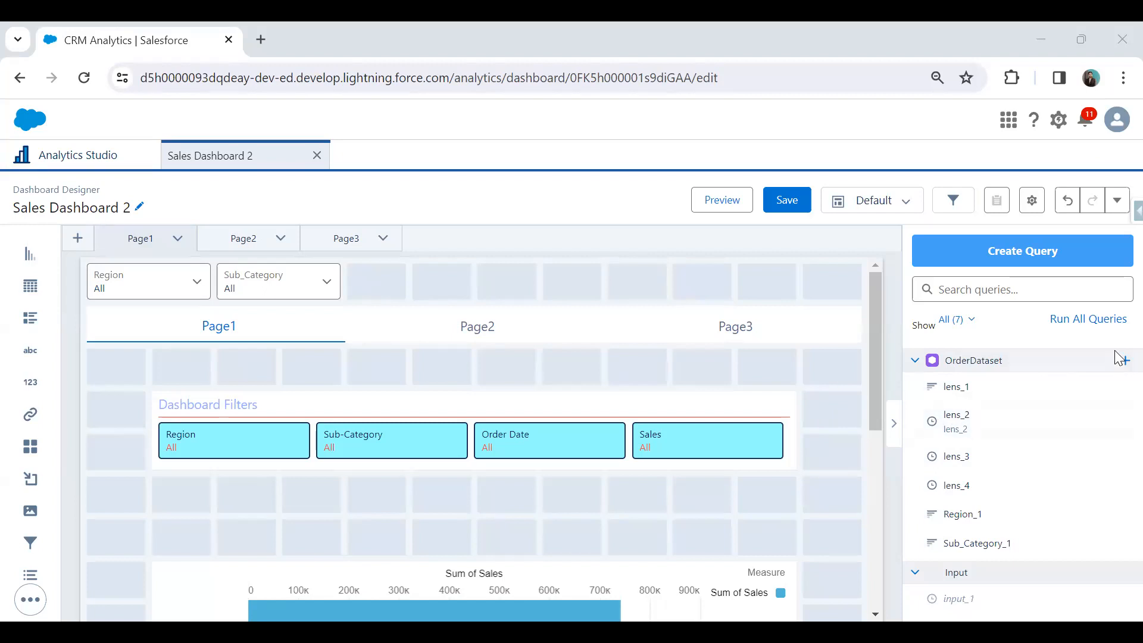
Start the lens_2 query and place it as a widget on Page1 below the Sum of Sales bar chart.
{"action": "left_click", "coordinate": [1123, 424]}
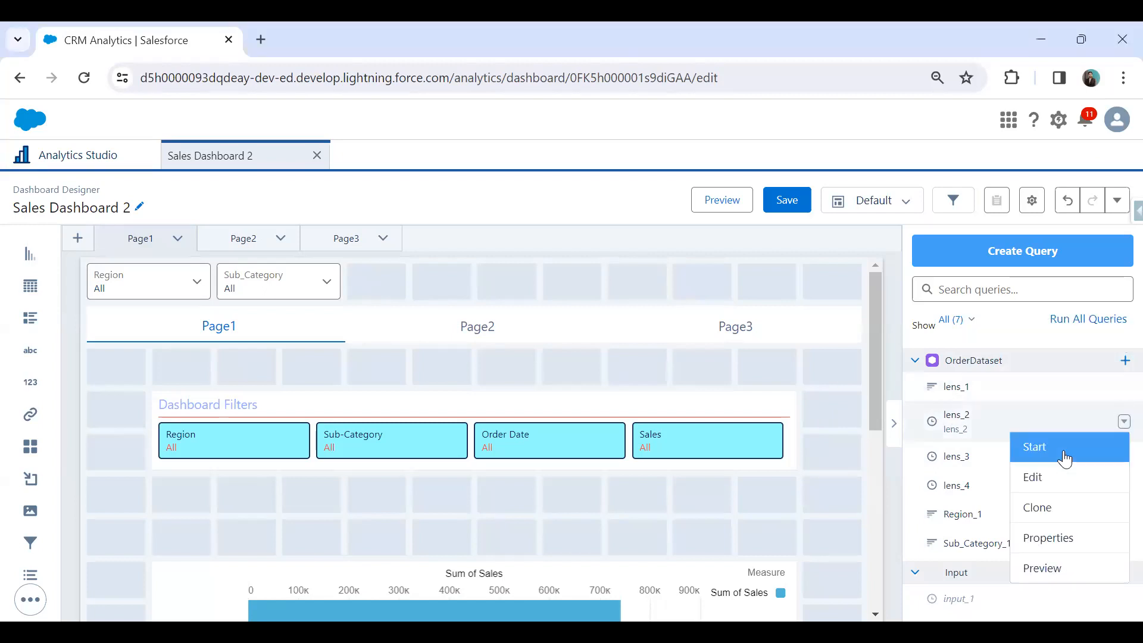
{"action": "left_click", "coordinate": [798, 498]}
{"action": "left_click_drag", "start_coordinate": [965, 419], "coordinate": [521, 524]}
{"action": "scroll", "coordinate": [762, 491], "scroll_direction": "down", "scroll_amount": 6}
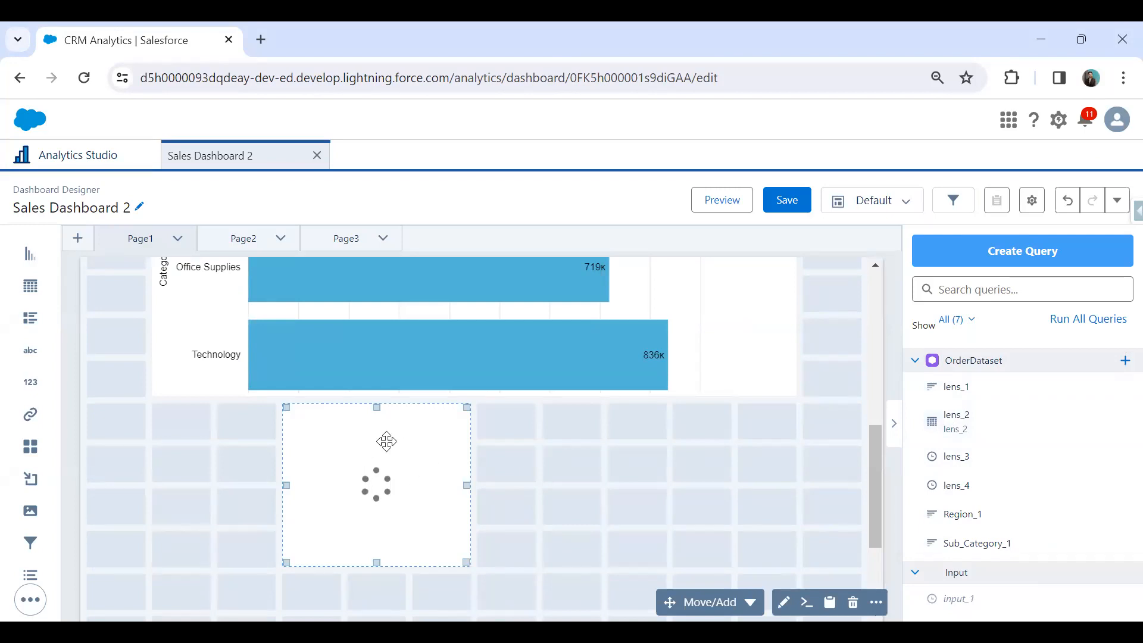
{"action": "left_click", "coordinate": [1123, 422]}
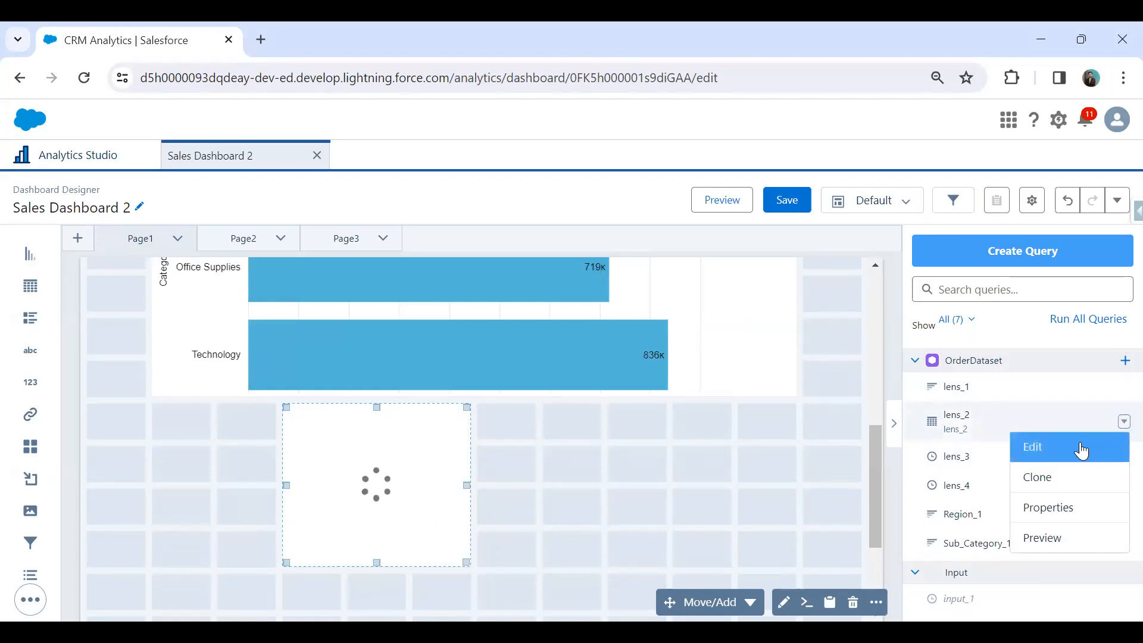
{"action": "left_click", "coordinate": [927, 422]}
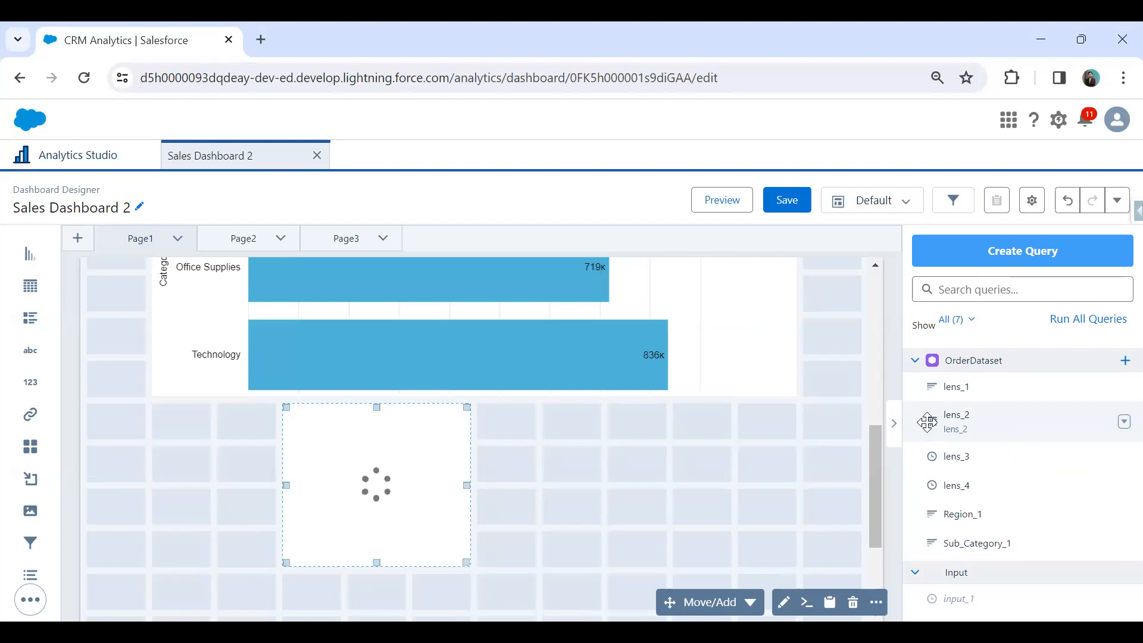
Start the lens_3 query, place its gauge chart next to the lens_2 widget, and delete the lens_2 widget.
{"action": "left_click", "coordinate": [1123, 457]}
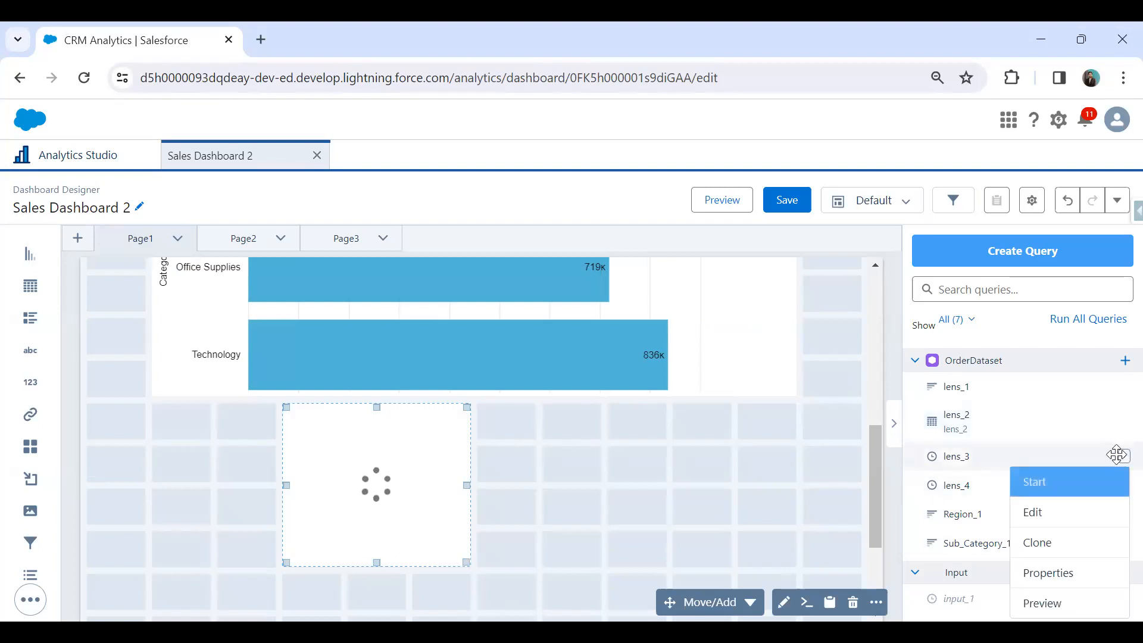
{"action": "left_click", "coordinate": [1062, 483]}
{"action": "left_click_drag", "start_coordinate": [968, 453], "coordinate": [704, 474]}
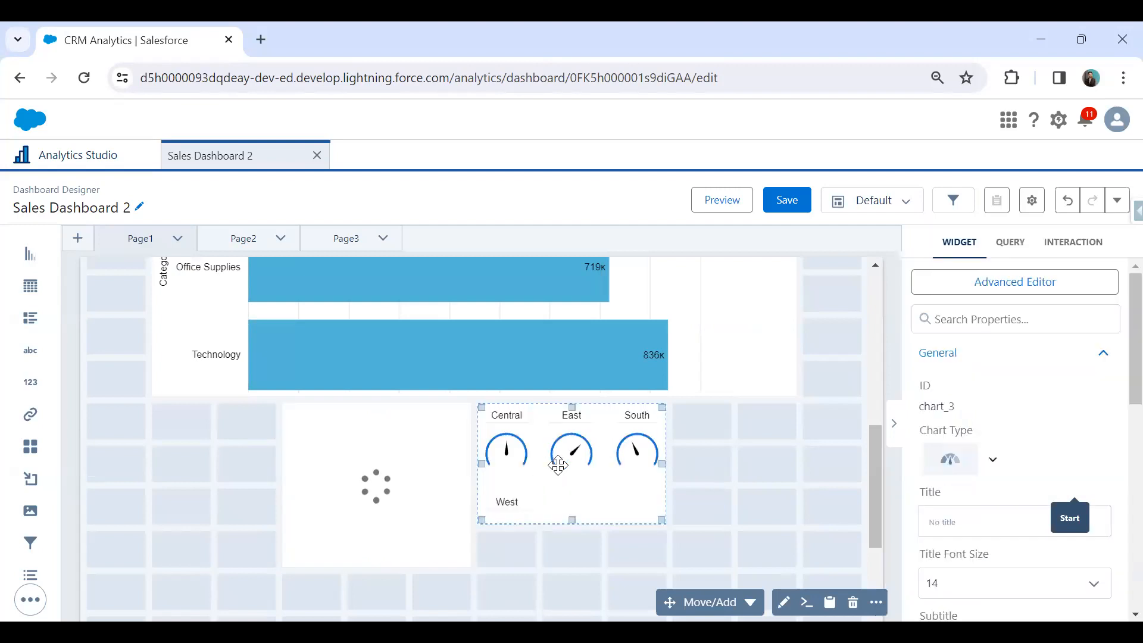
{"action": "left_click", "coordinate": [427, 449]}
{"action": "key", "text": "Delete"}
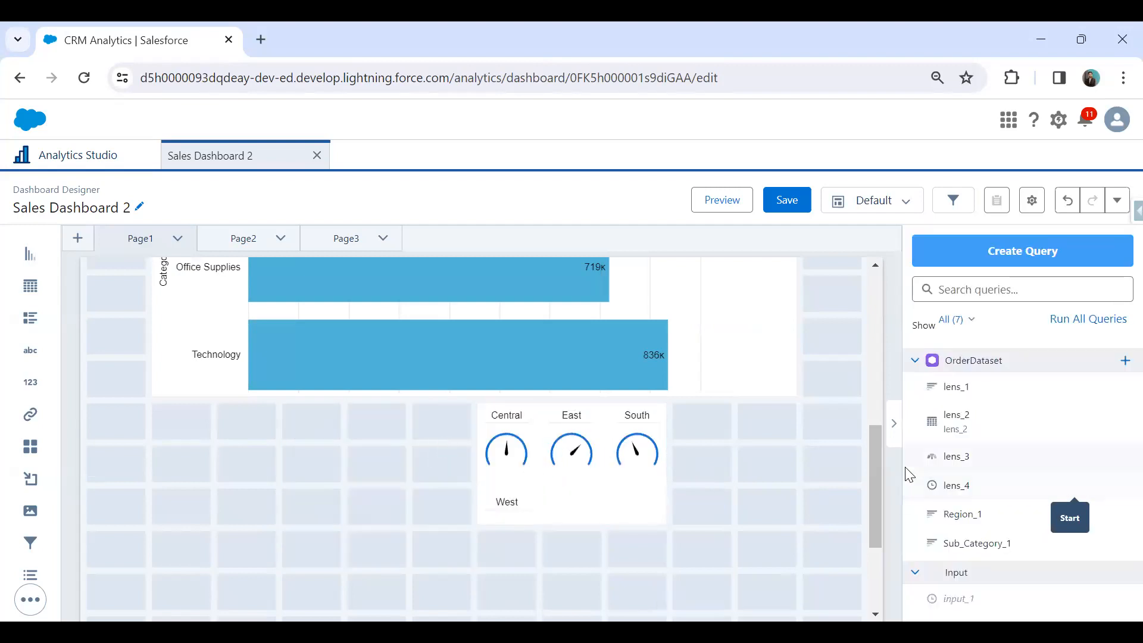
Try placing the lens_2 widget on the canvas again, beside the gauge chart, and remove it.
{"action": "left_click", "coordinate": [1124, 423]}
{"action": "left_click", "coordinate": [991, 417]}
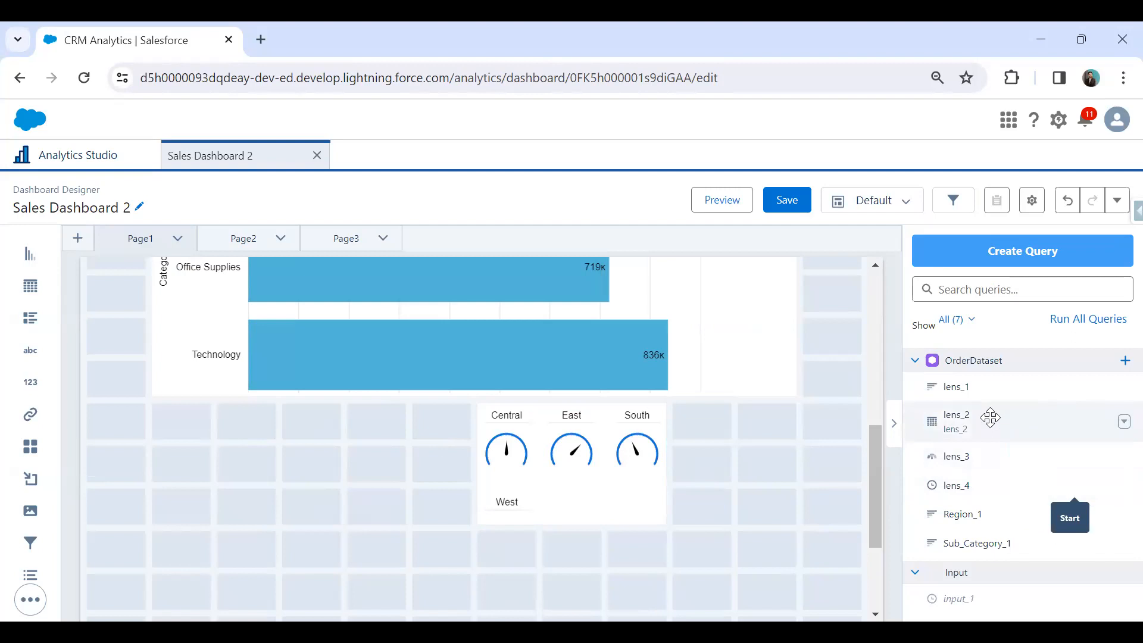
{"action": "left_click_drag", "start_coordinate": [991, 418], "coordinate": [374, 486]}
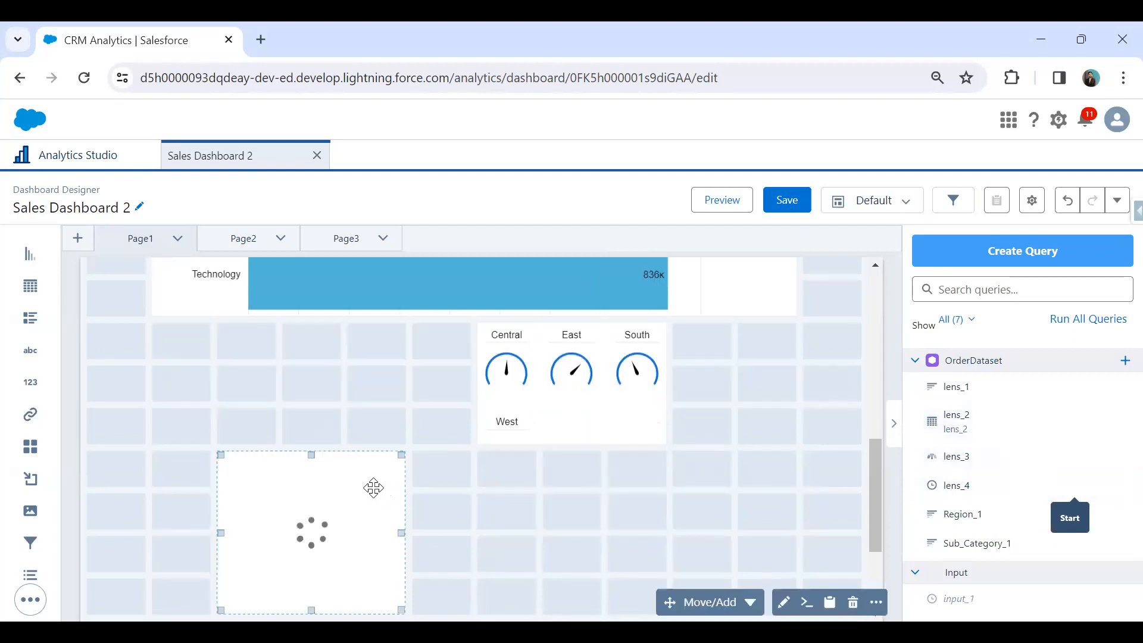
{"action": "left_click_drag", "start_coordinate": [382, 404], "coordinate": [382, 403]}
{"action": "left_click", "coordinate": [359, 414]}
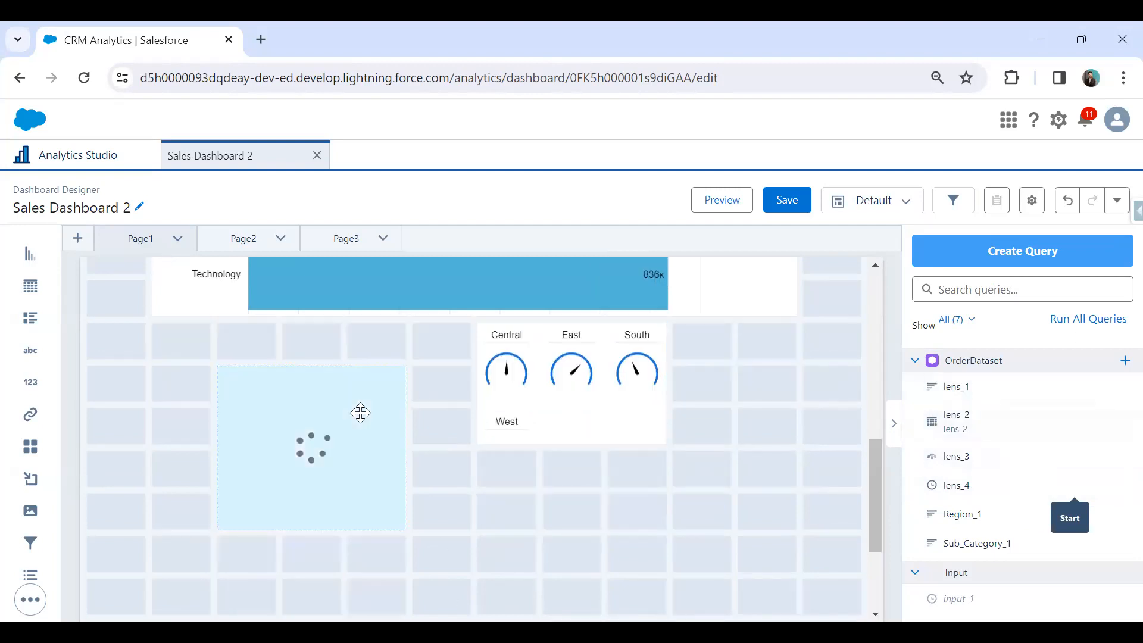
{"action": "key", "text": "Delete"}
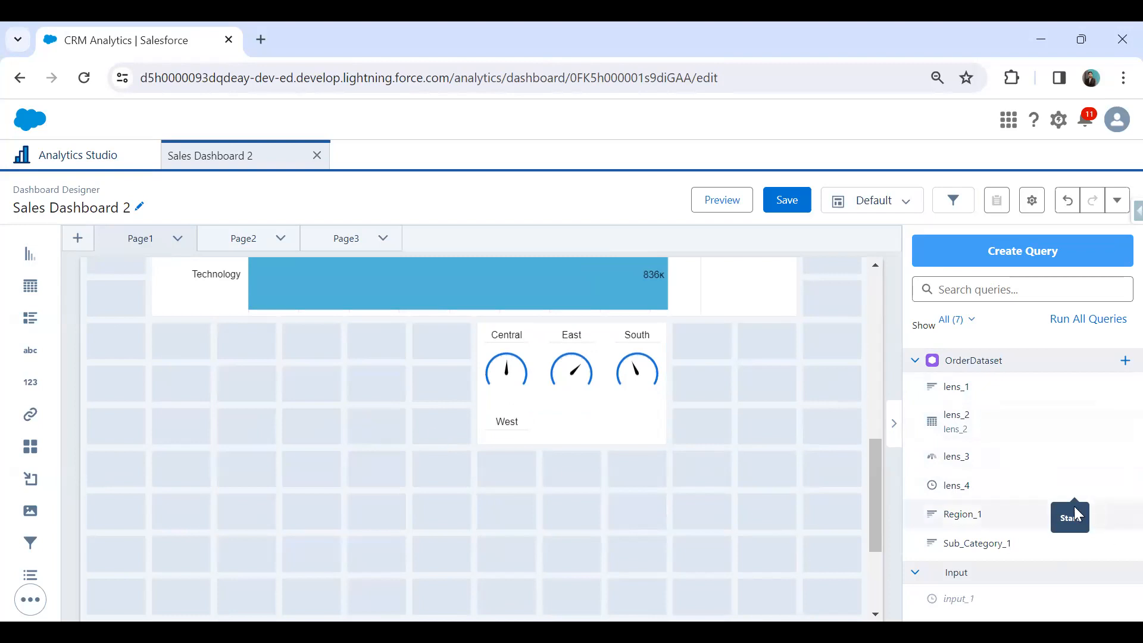
Move the gauge chart down and enlarge it in the free area below the bar chart.
{"action": "left_click", "coordinate": [1121, 487]}
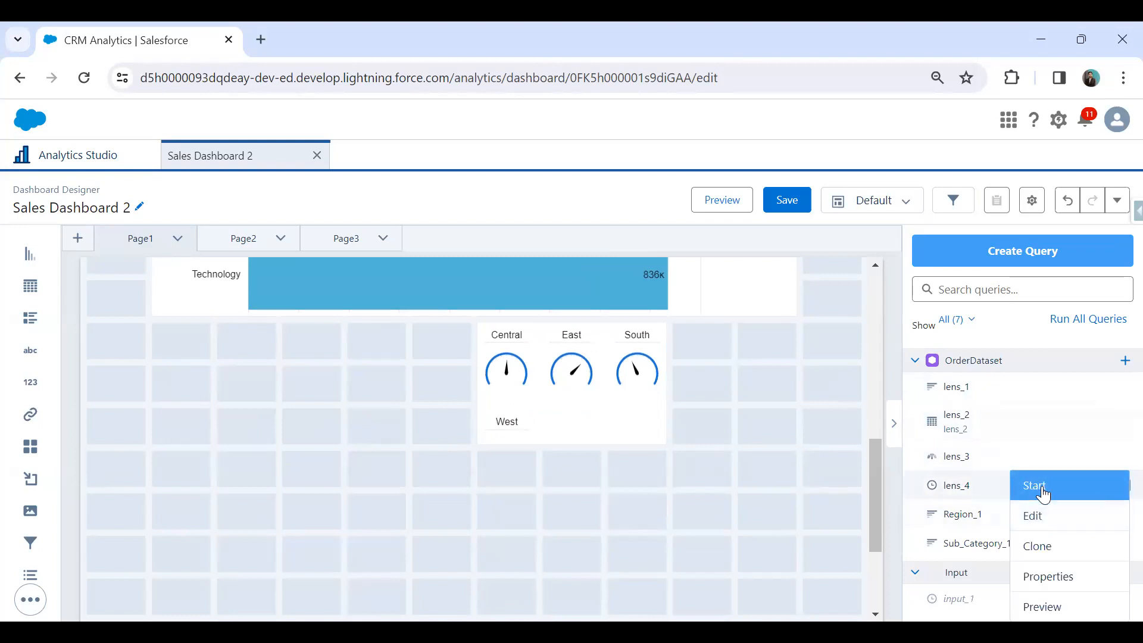
{"action": "left_click", "coordinate": [755, 499]}
{"action": "left_click_drag", "start_coordinate": [592, 421], "coordinate": [671, 553]}
{"action": "left_click", "coordinate": [466, 527]}
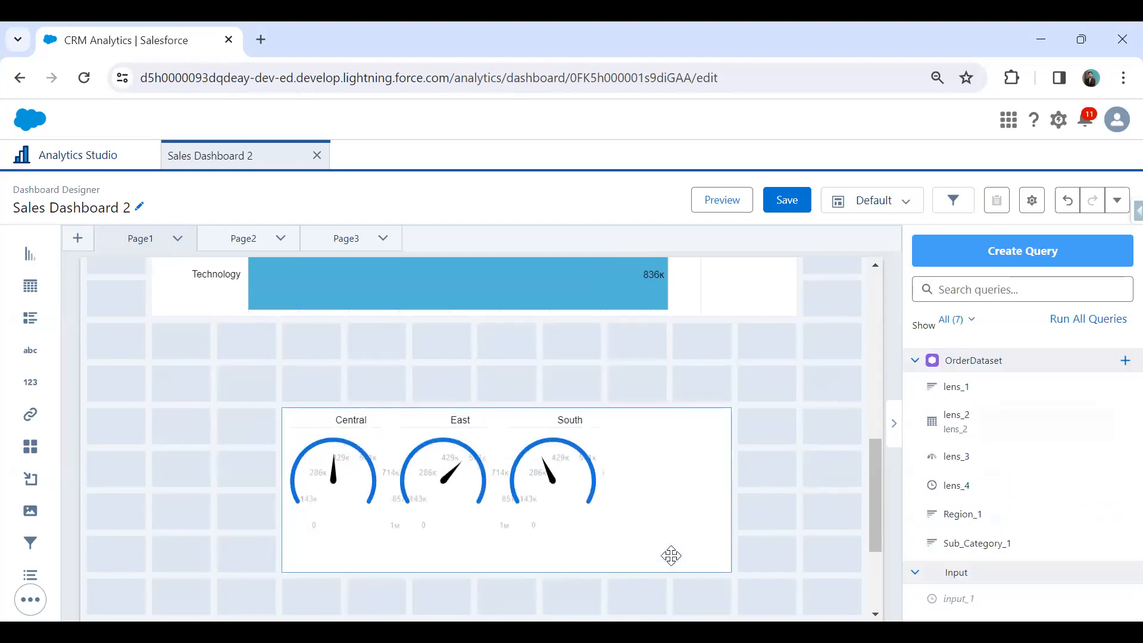